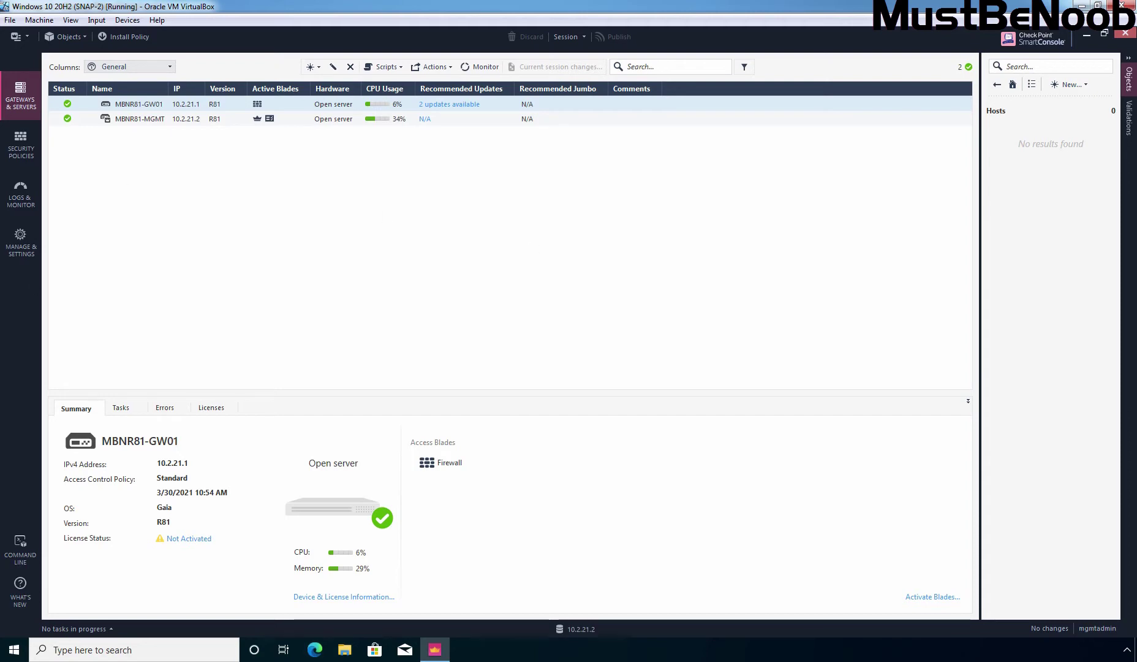
Review the network topology diagram, and run ipconfig /all in the command prompt of the TEST_VM machine.
key(alt+Tab)
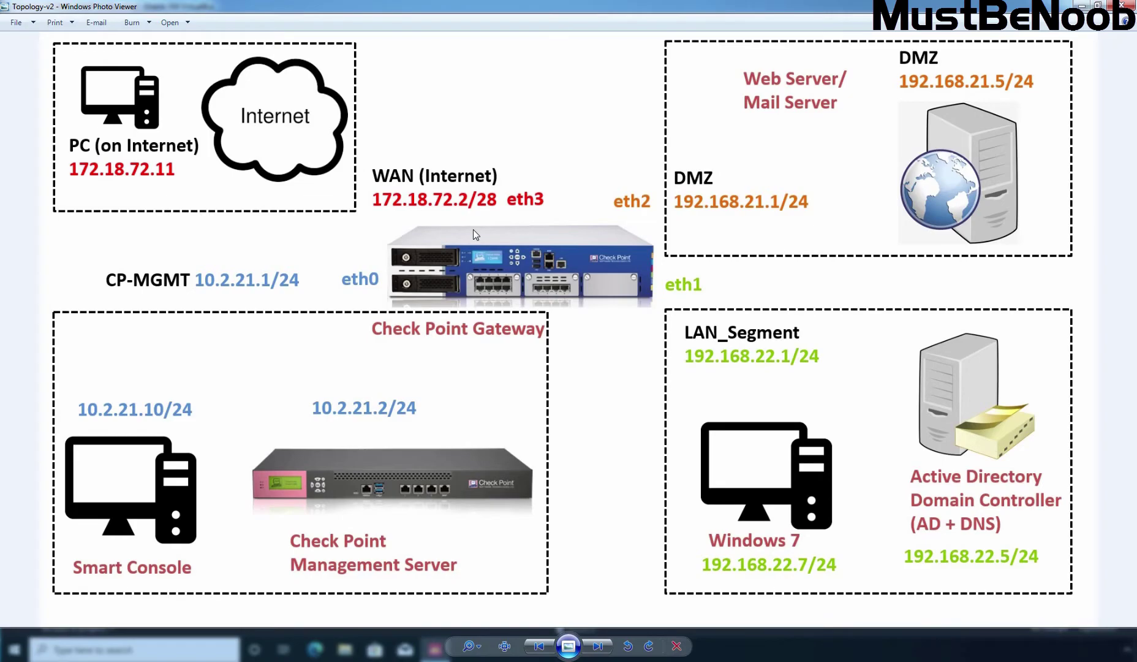
key(alt+Tab)
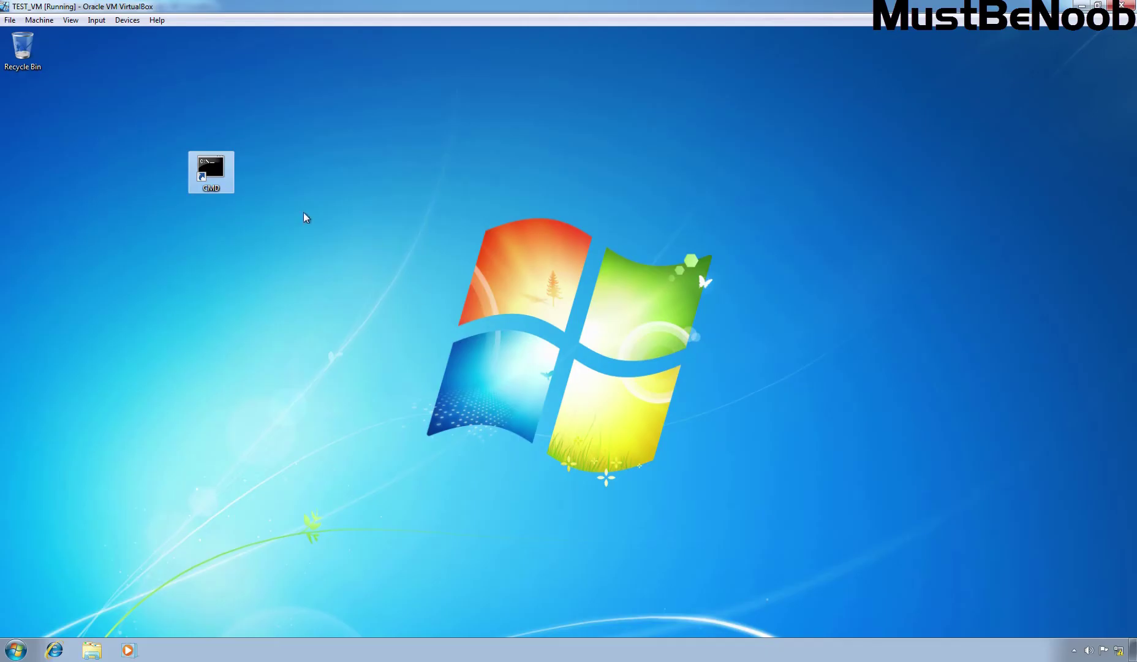
double_click(206, 173)
text(ipconfig /all)
key(Return)
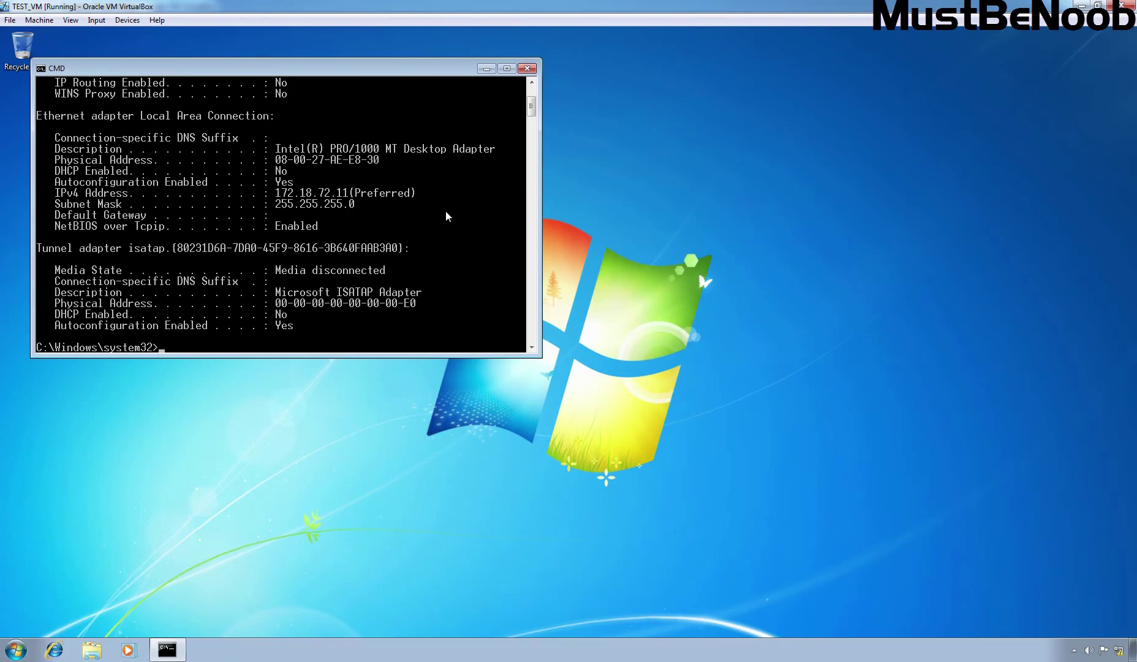
Locate the DMZ server in the topology diagram and run ipconfig /all in a command prompt on the WEB_SERVER machine.
key(alt+Tab)
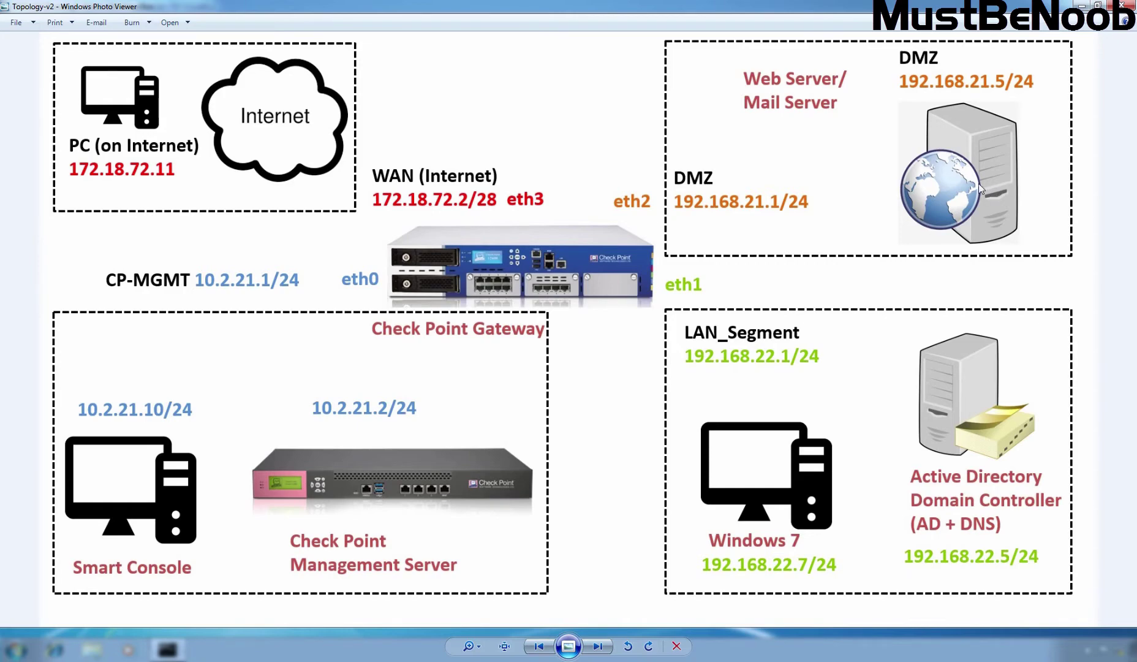
key(alt+Tab)
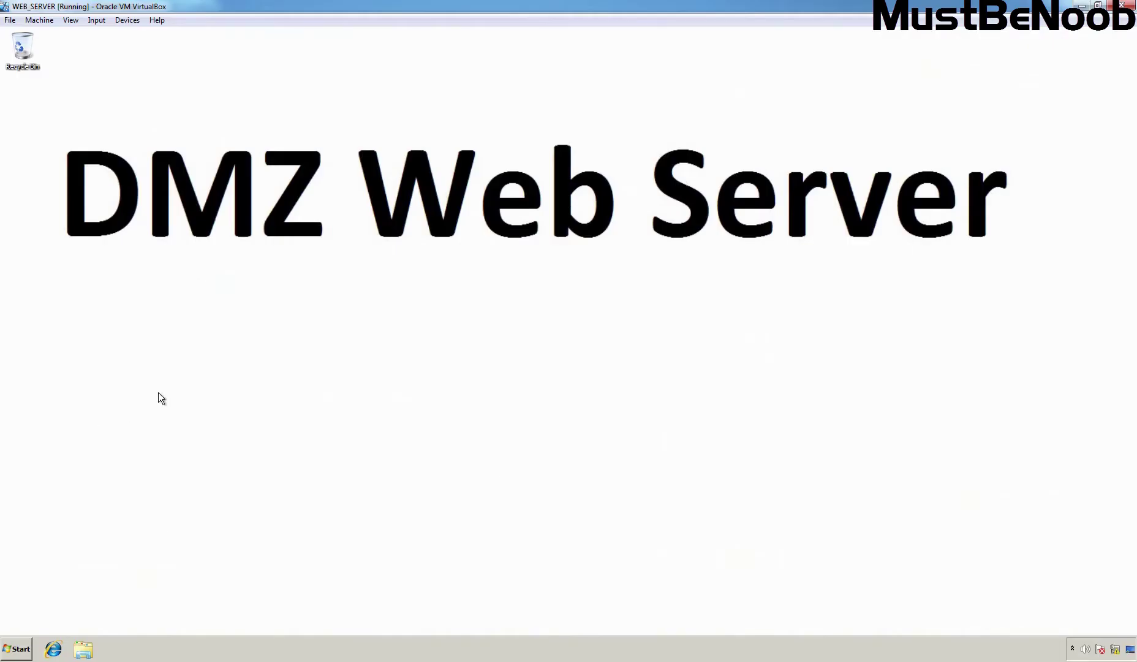
key(super+r)
text(cmd)
key(Return)
text(ipconfig /all)
key(Return)
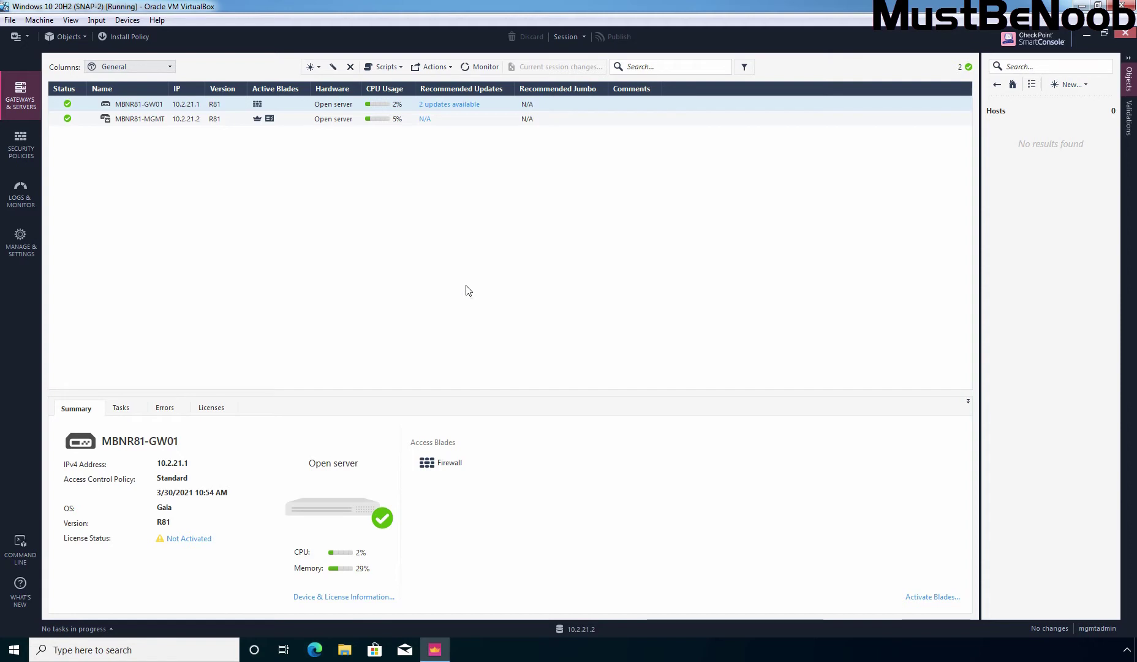
In SmartConsole, create a host object named DMZ_WEB_SERVER with the IPv4 address 192.168.21.5 shown in the topology diagram.
click(1014, 85)
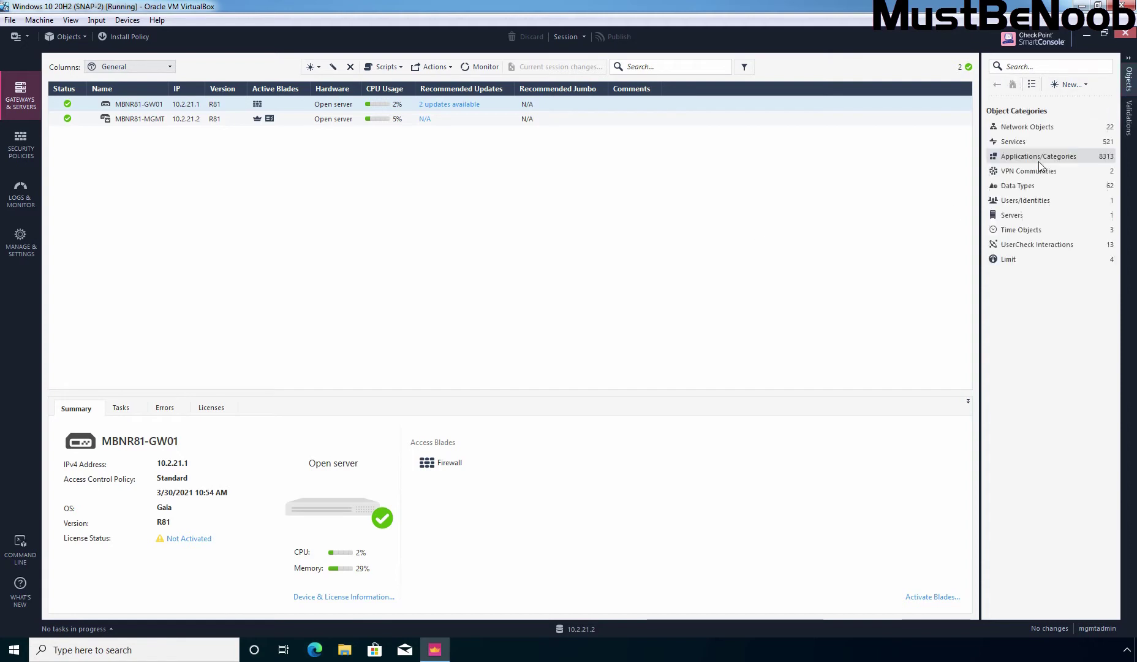
click(1078, 83)
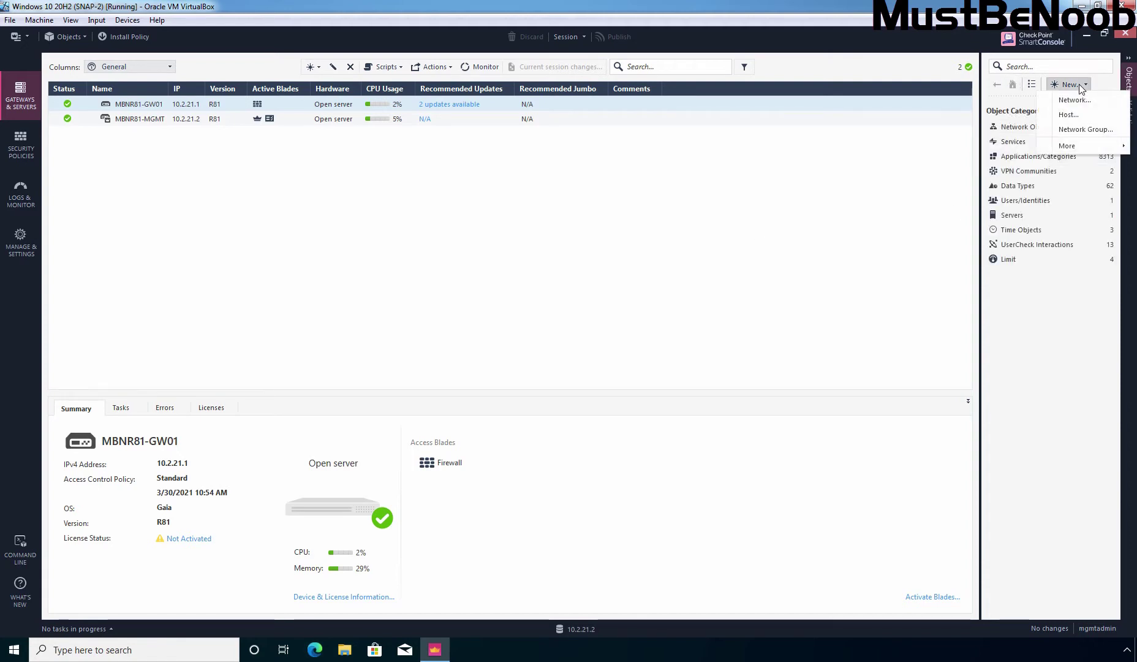
click(1067, 115)
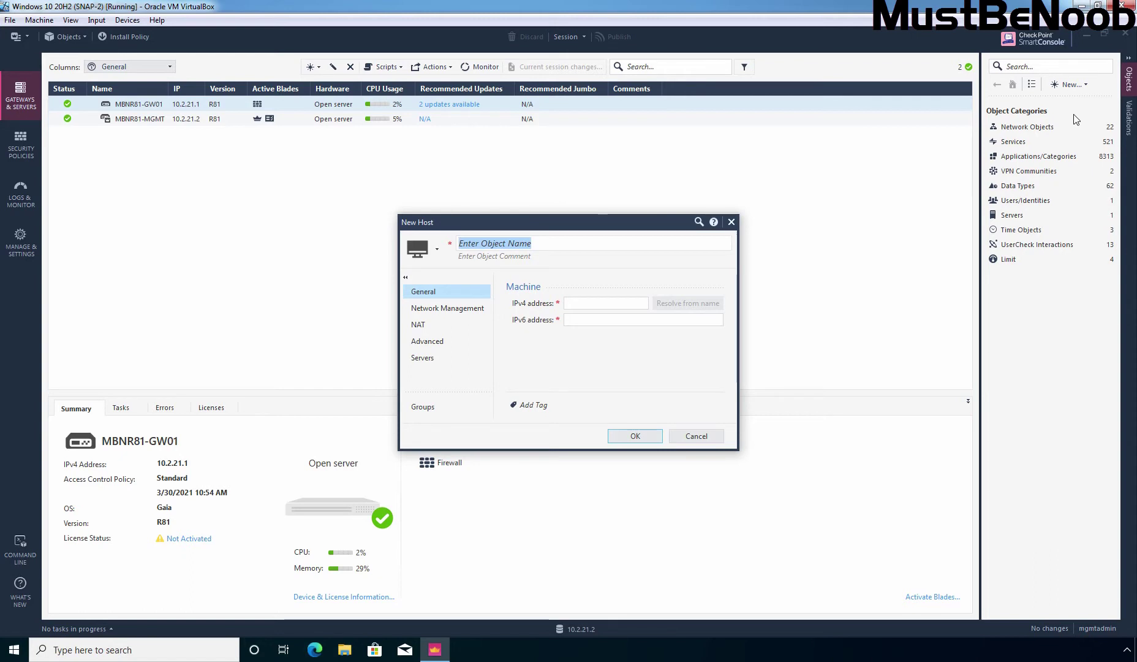
text(DMZ_WEB_SERVER)
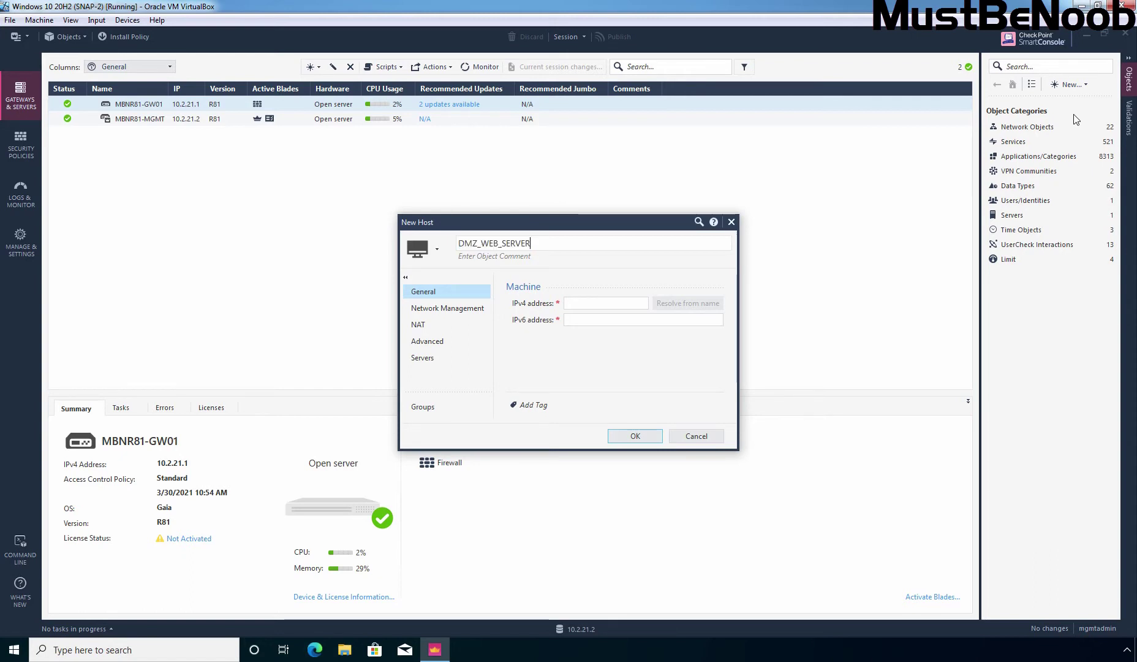
click(600, 303)
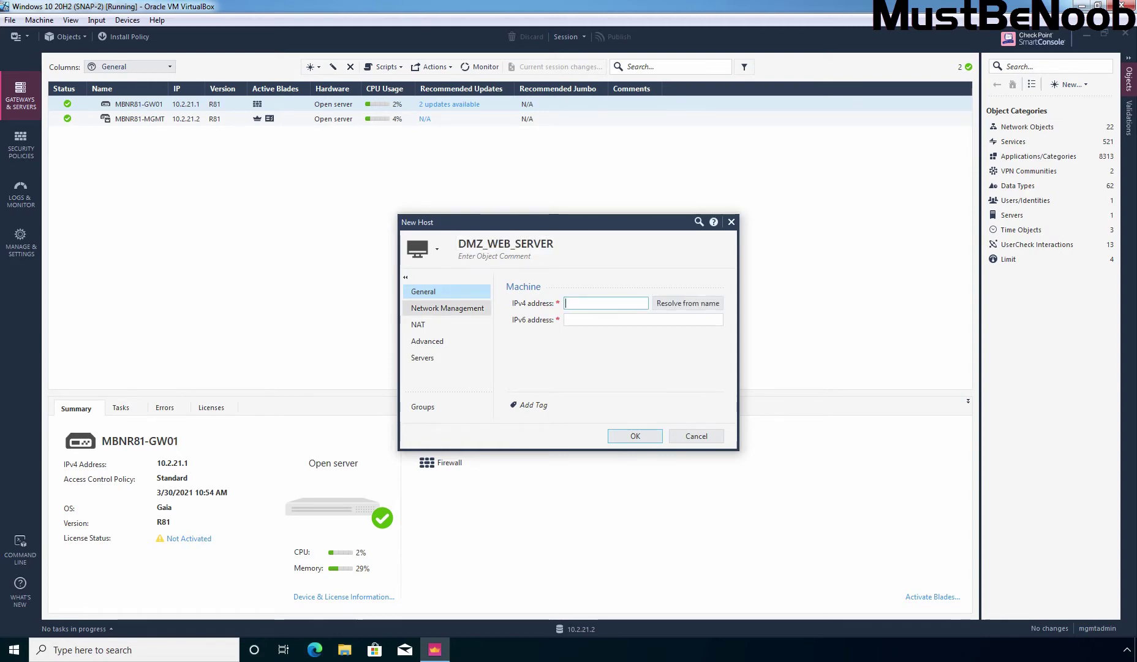
key(alt+Tab)
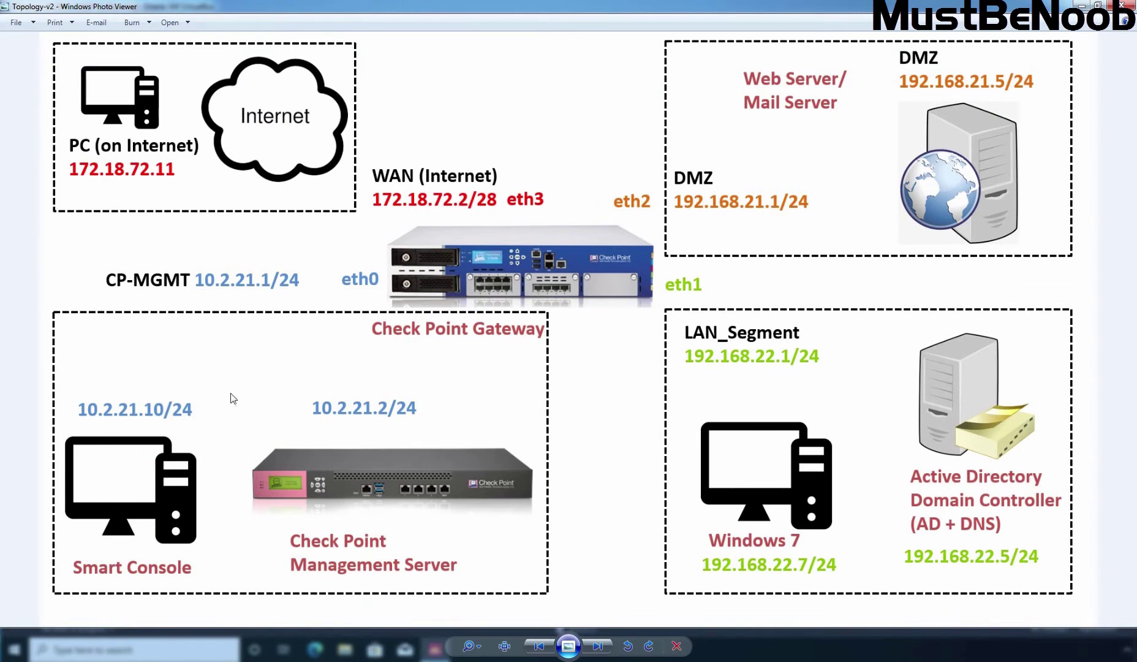
key(alt+Tab)
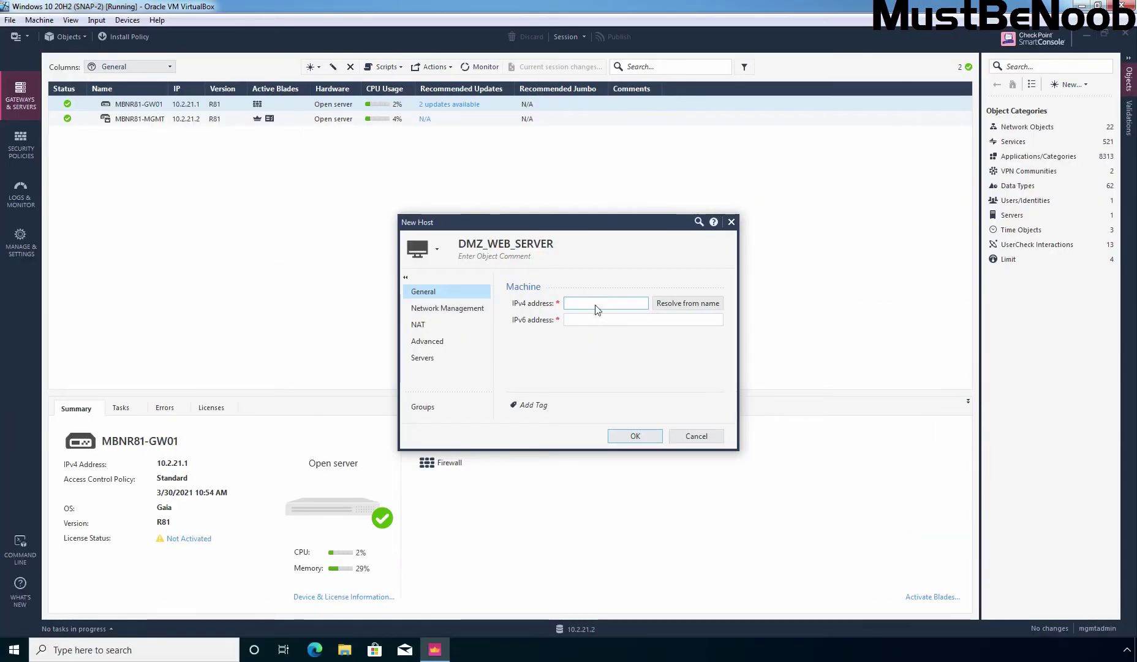
text(192.168.21.5)
click(634, 436)
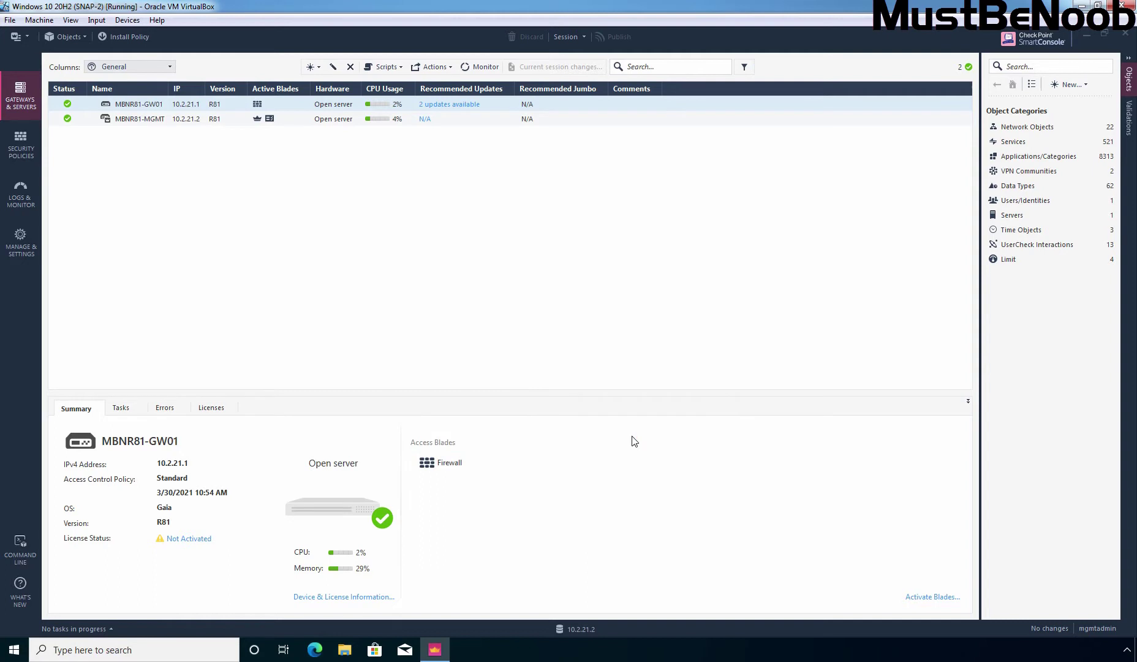
List the host objects under the network objects to check the new DMZ web server entry.
click(1024, 129)
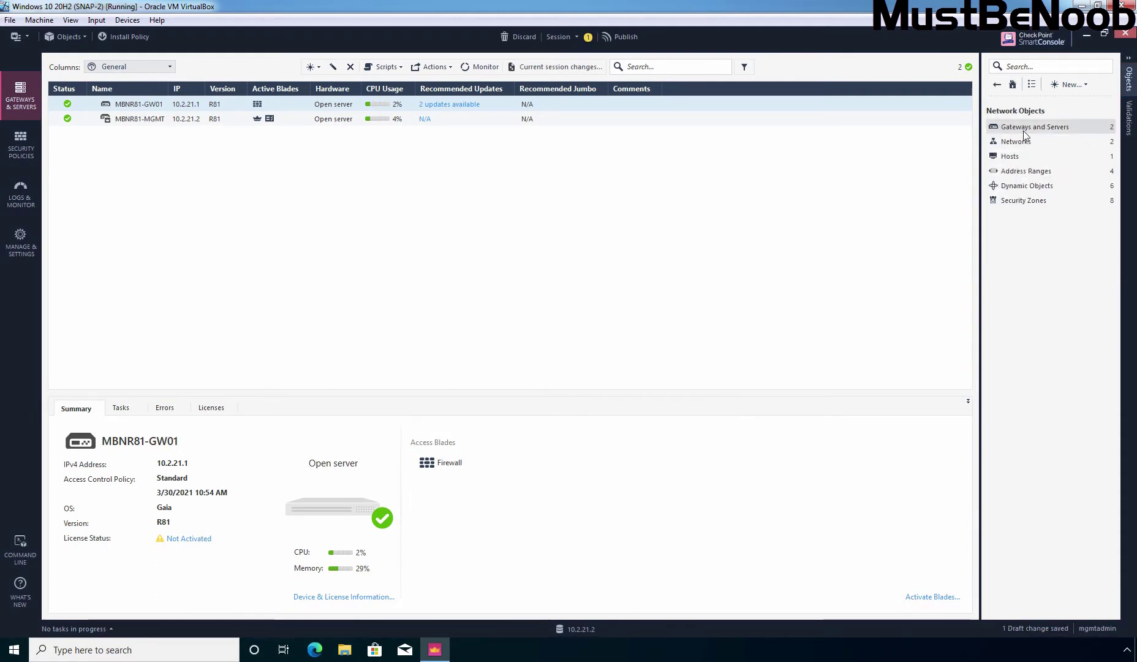
click(1014, 157)
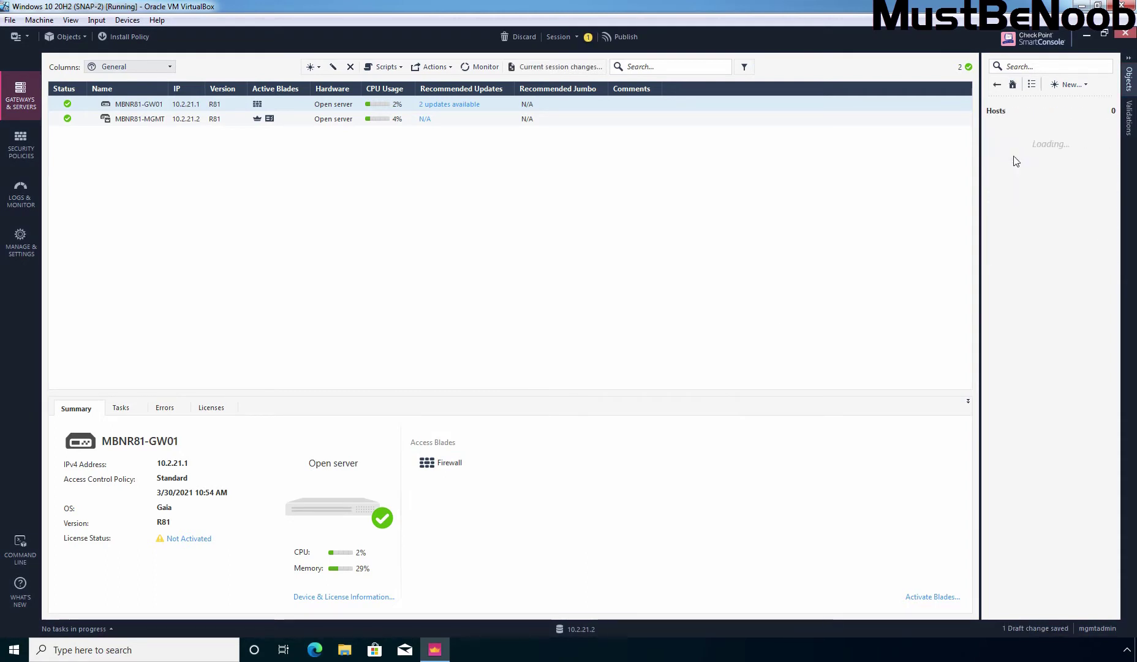
click(998, 85)
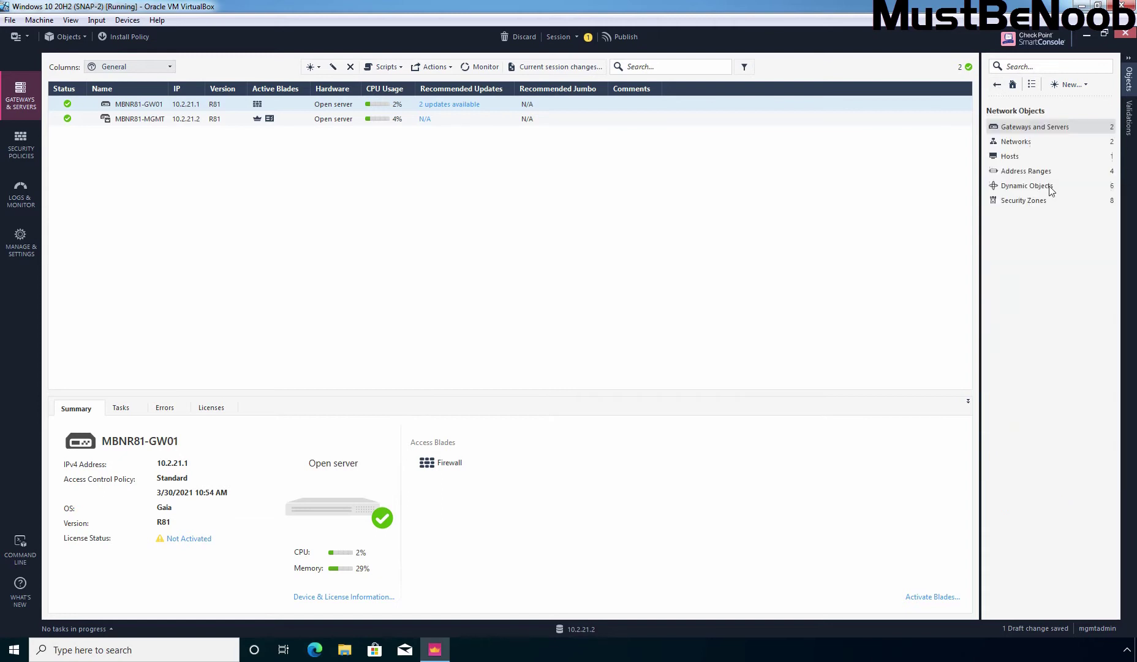
click(1015, 154)
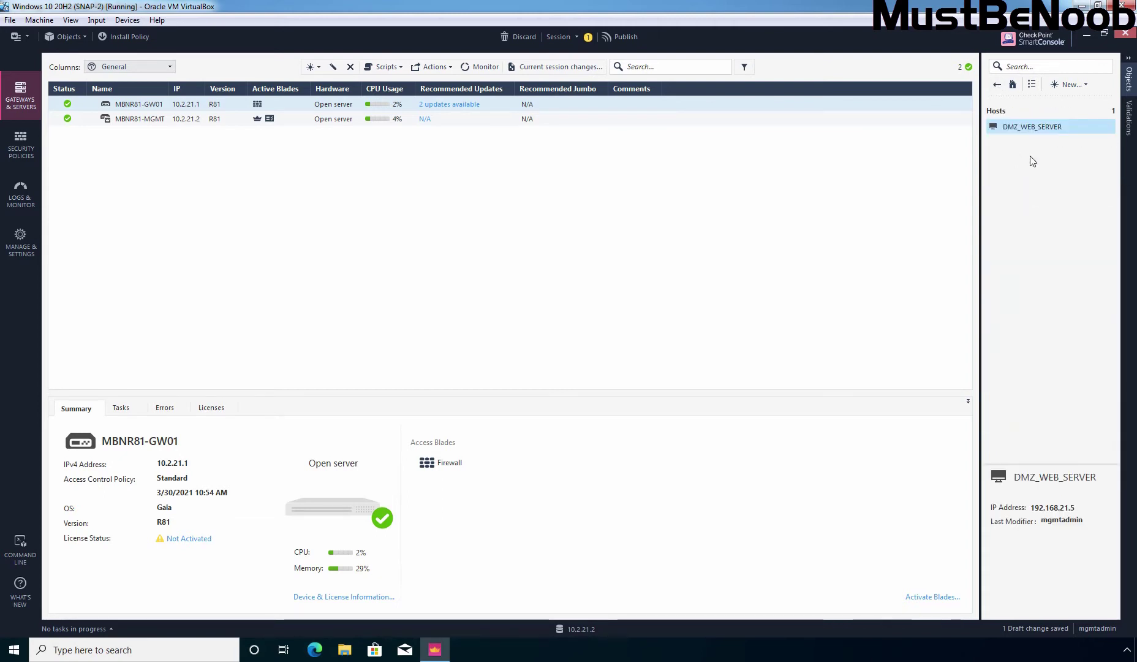
Define a new host object named FW_Outside_Int with IPv4 address 172.18.72.2, checking the address against the WAN interface in the topology diagram.
click(1084, 88)
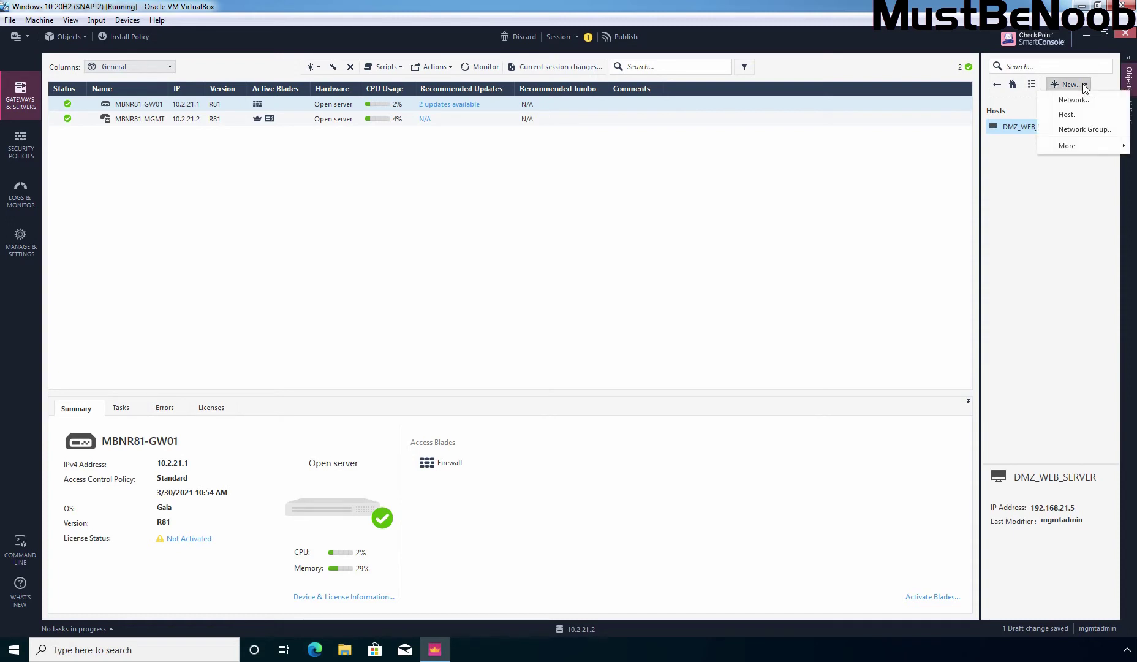
click(1069, 114)
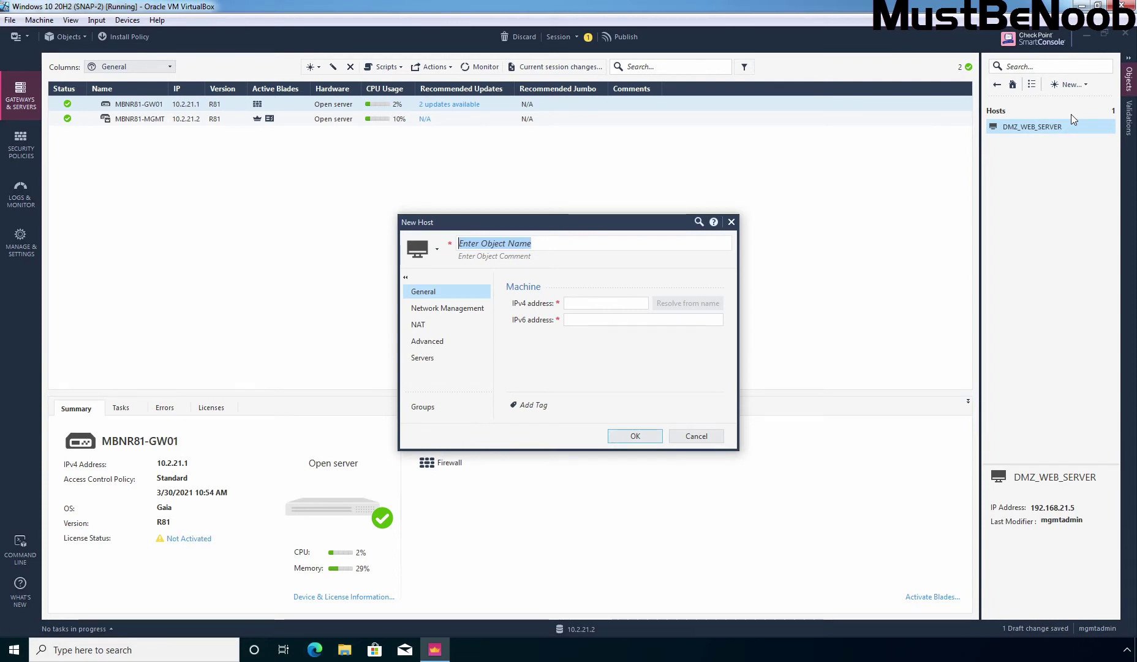
text(FW_Outside_Int)
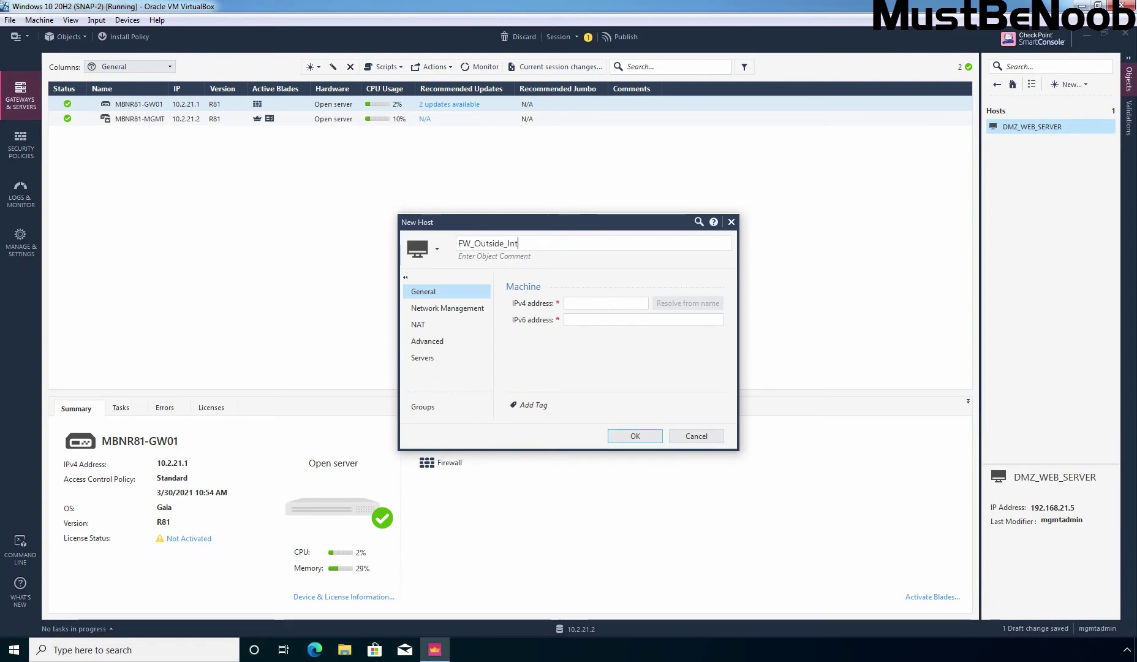
click(582, 303)
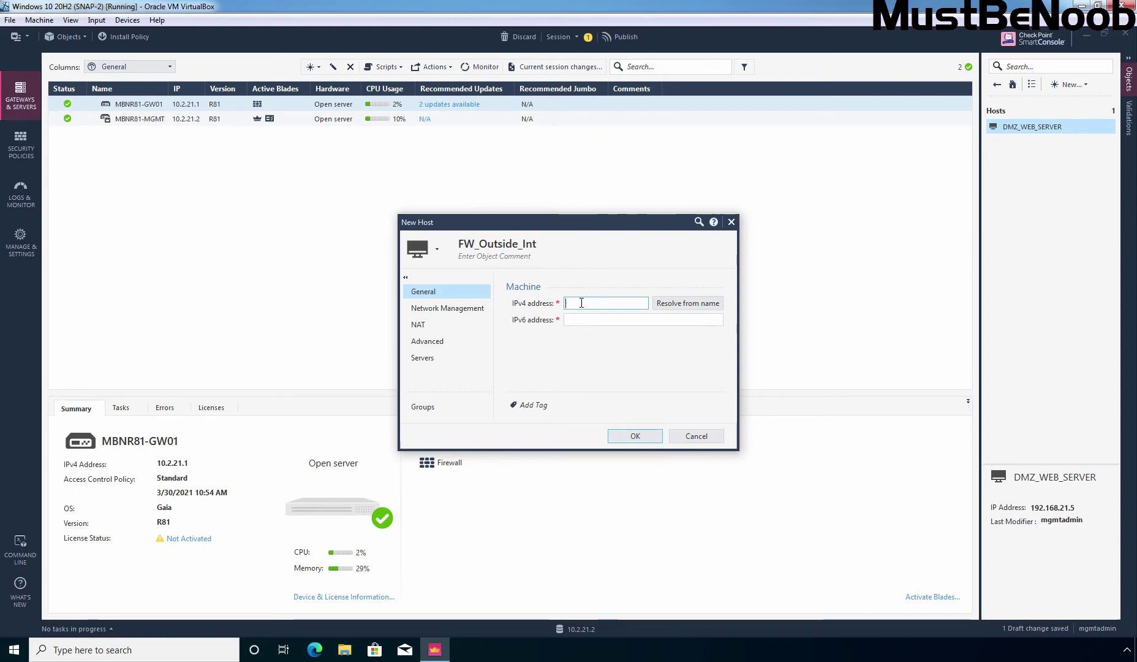
text(172.18.72.2)
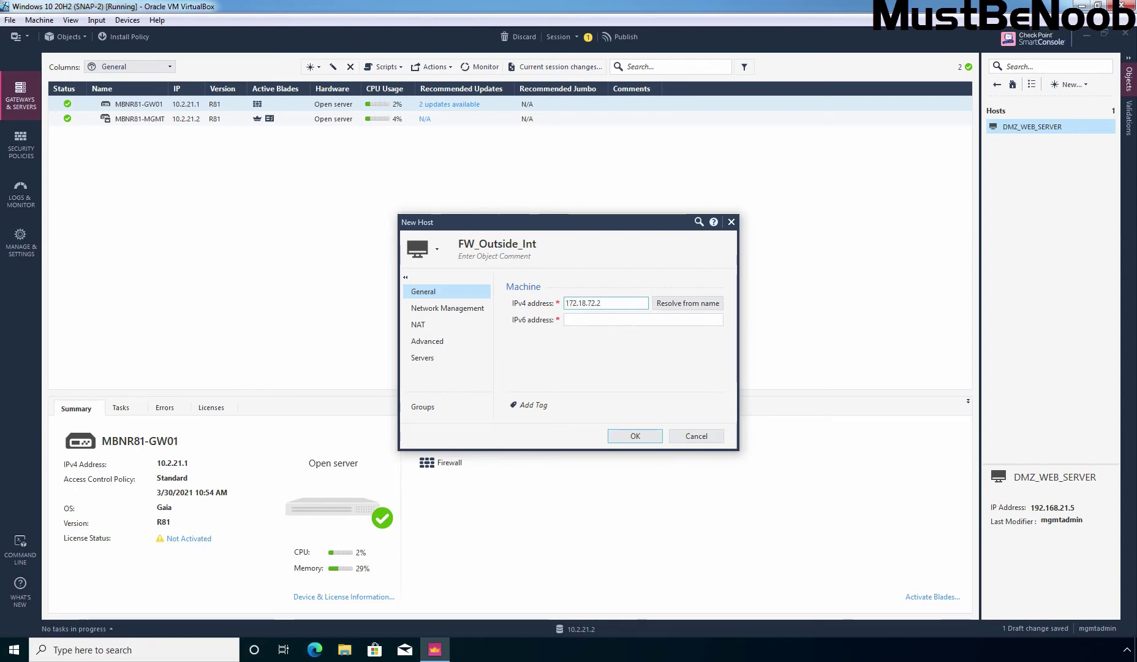
key(alt+Tab)
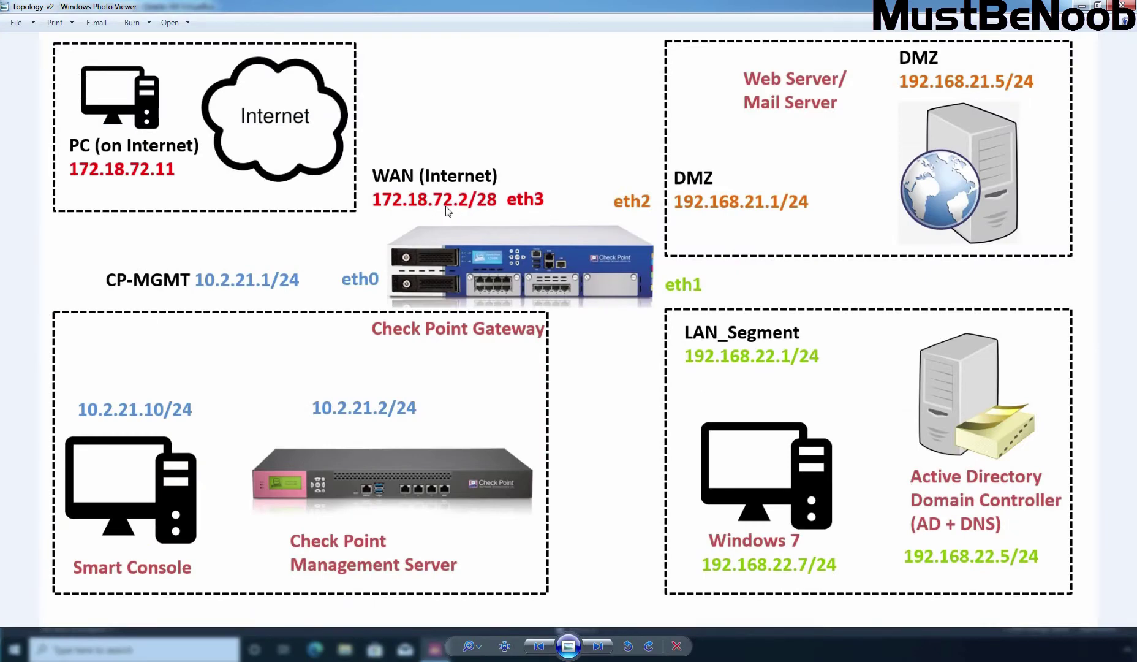
key(alt+Tab)
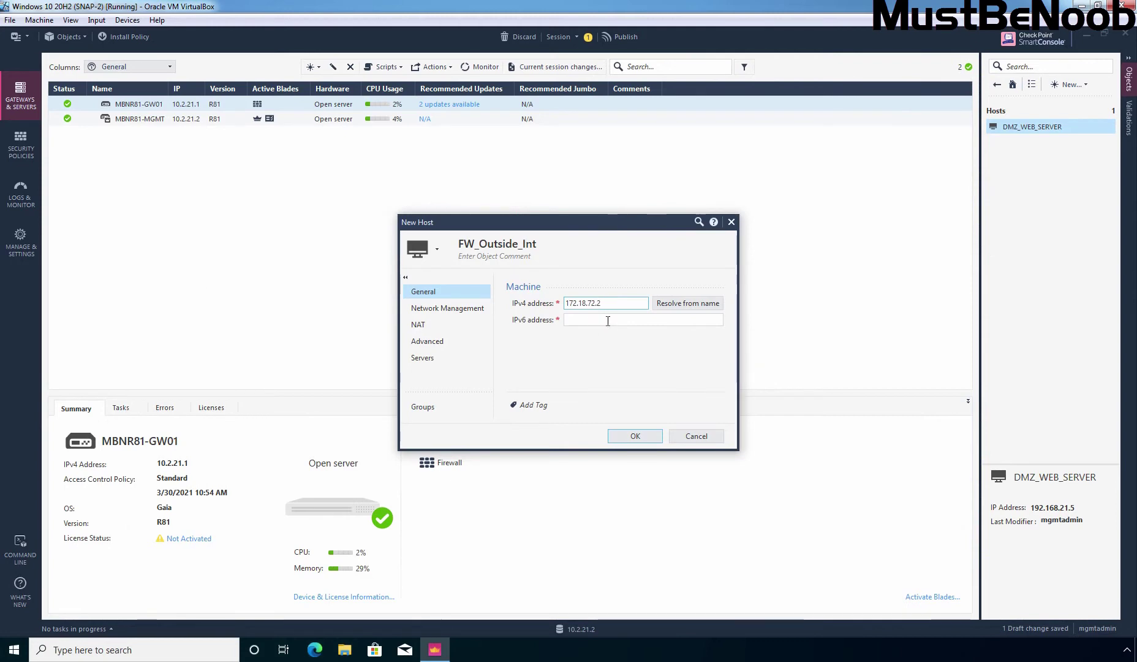
key(alt+Tab)
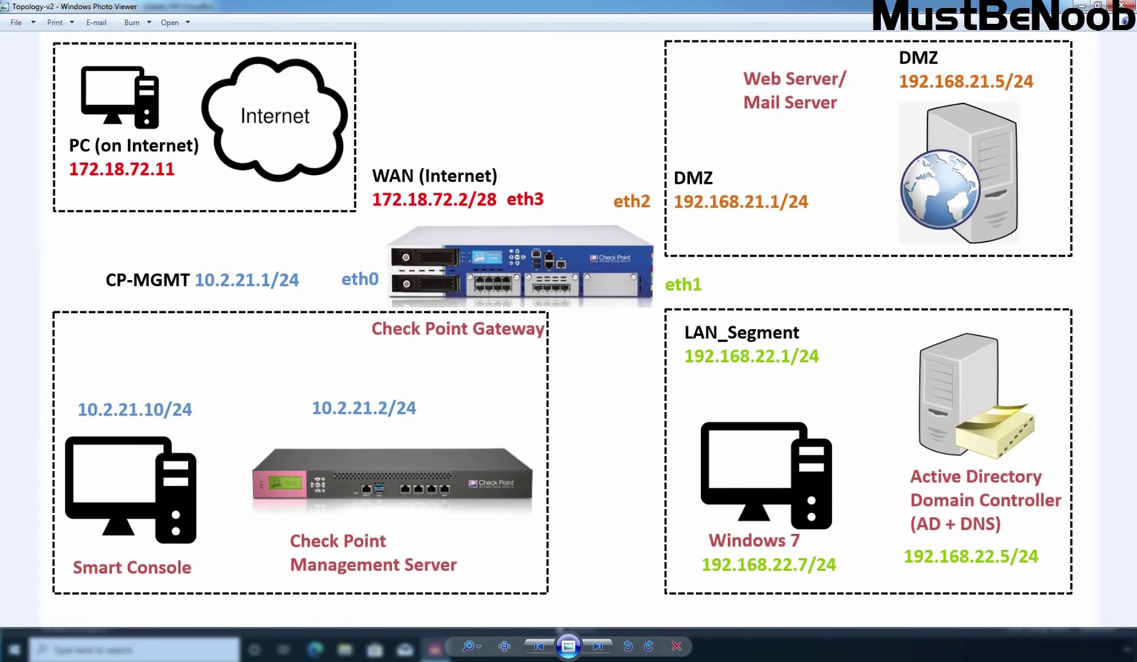
key(alt+Tab)
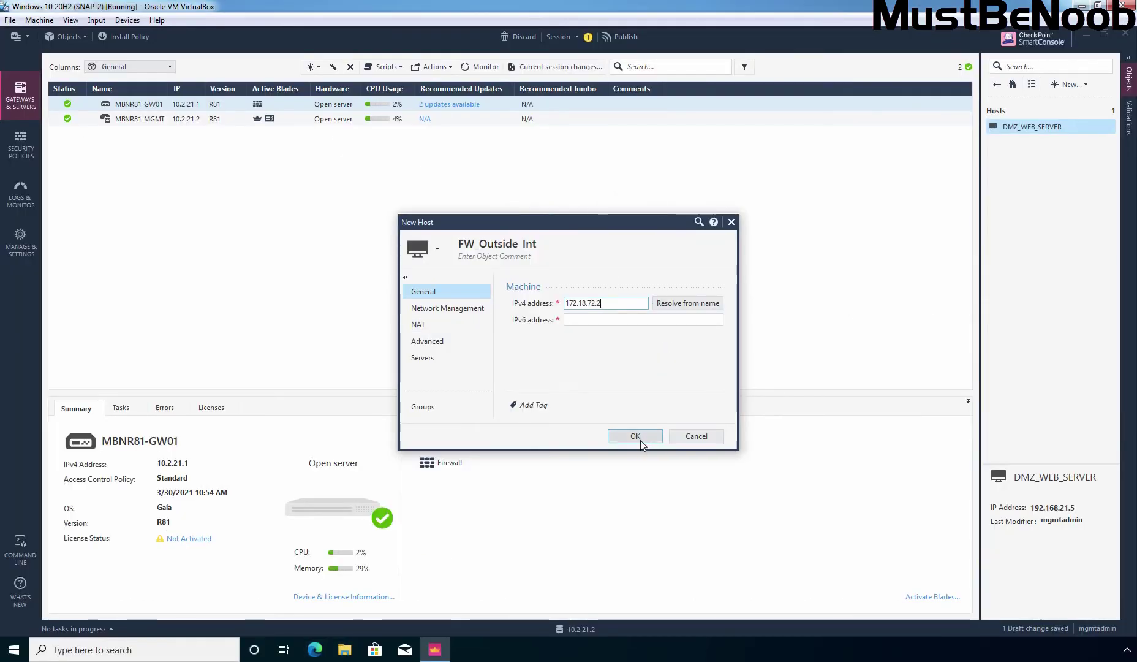
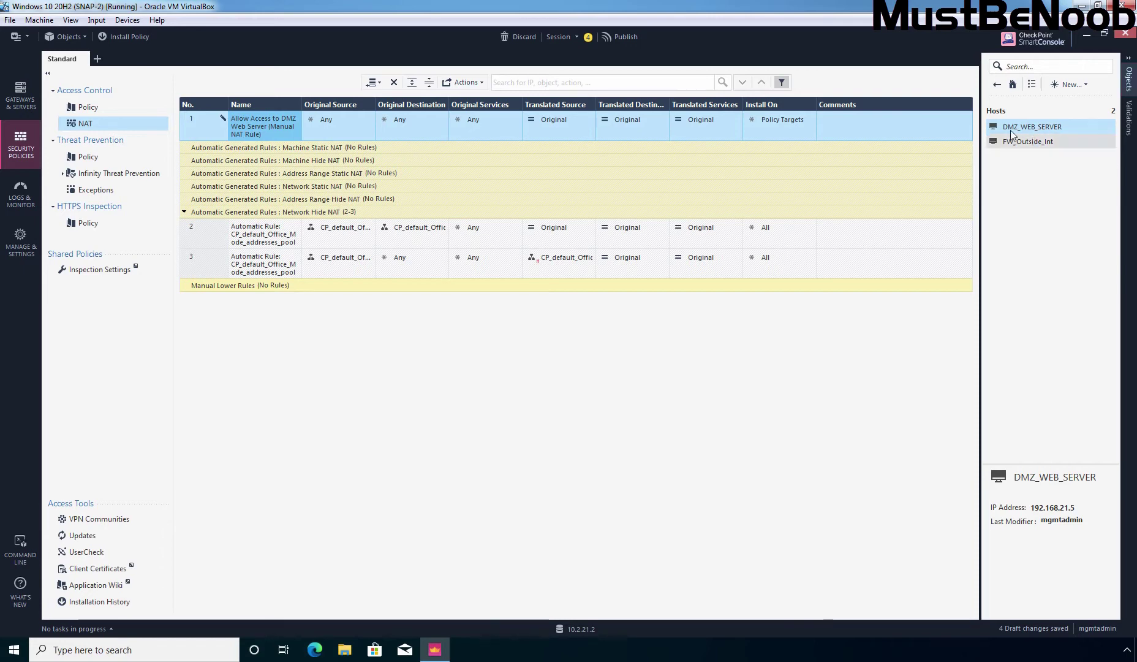
In the manual NAT rule for DMZ web server access, set the original destination to FW_Outside_Int and the original service to http.
click(443, 116)
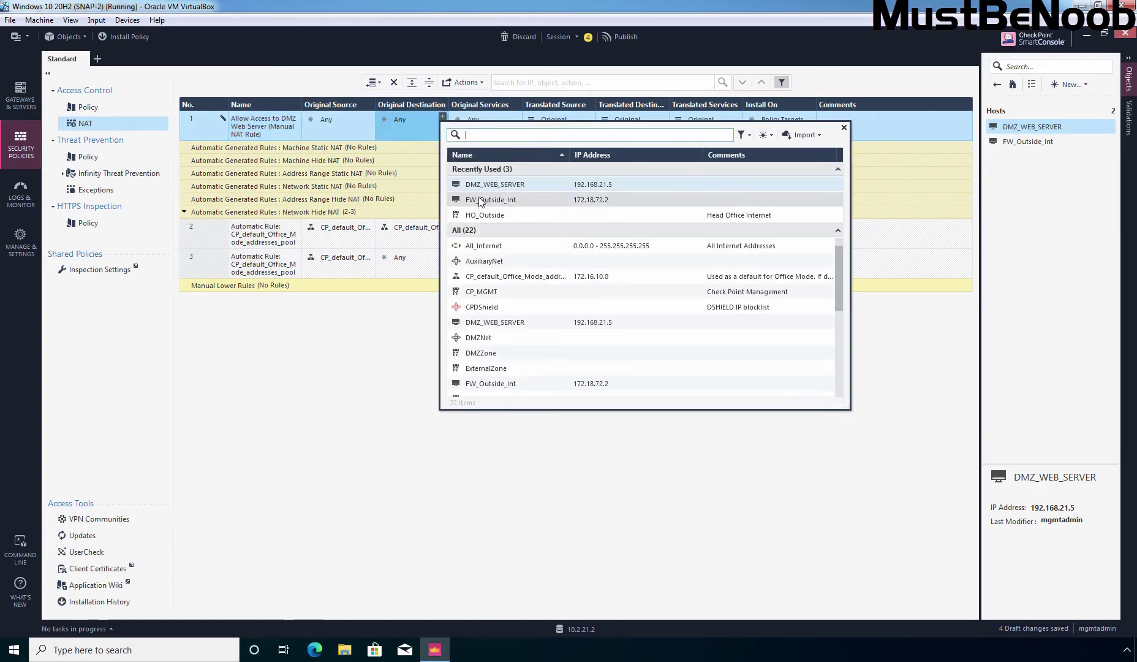
click(513, 201)
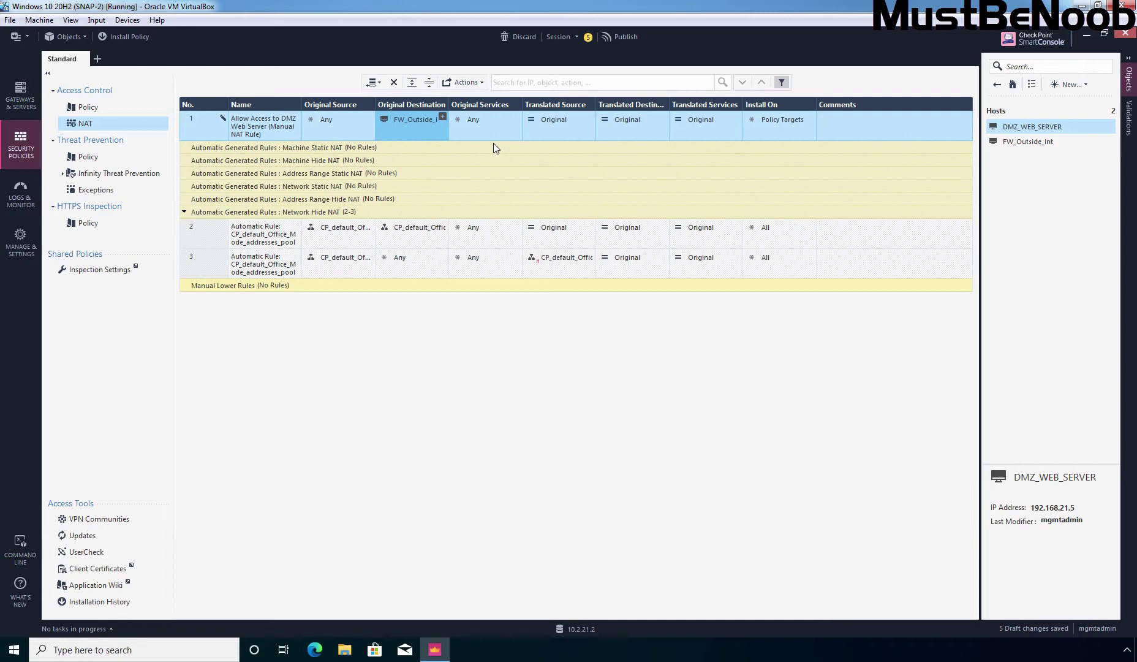
click(515, 116)
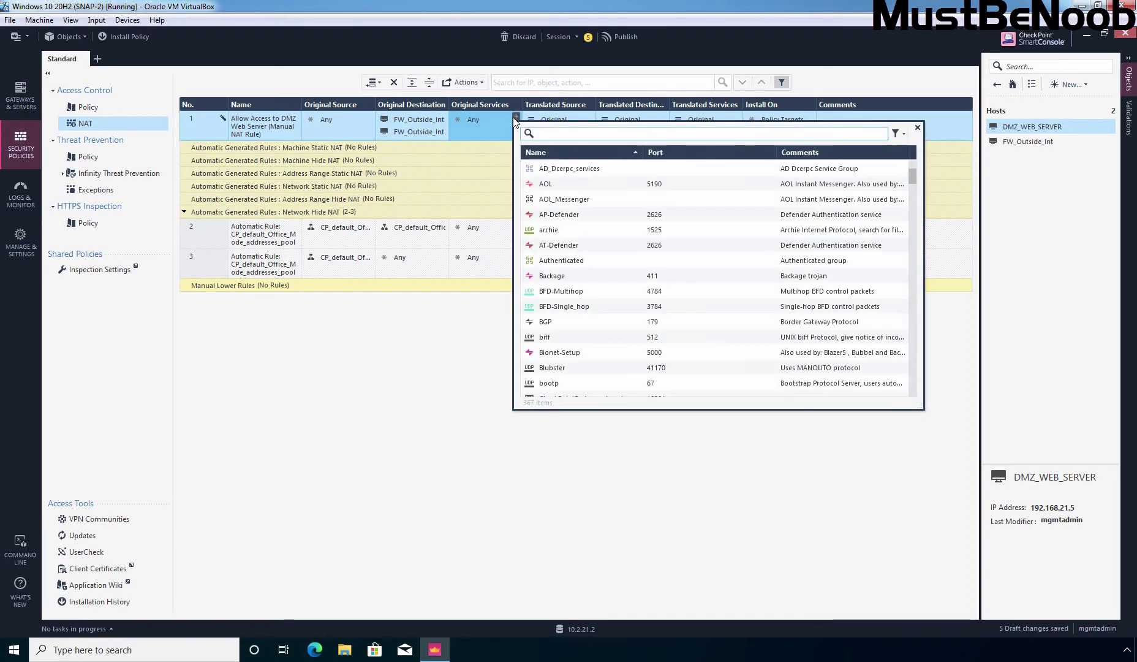
text(http)
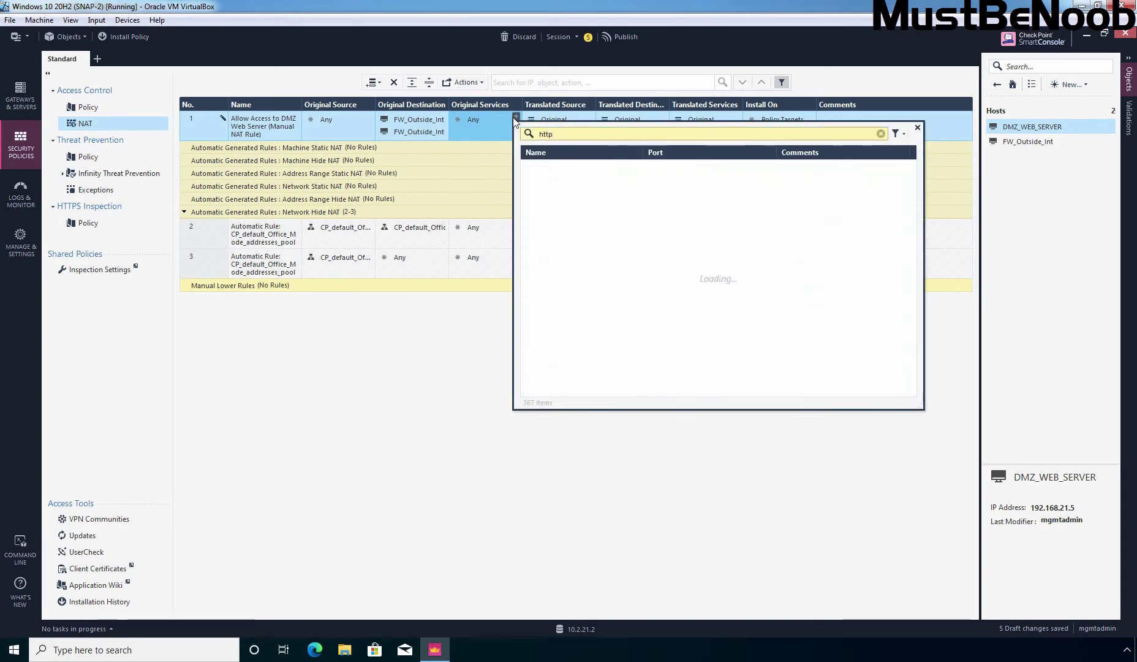
click(539, 200)
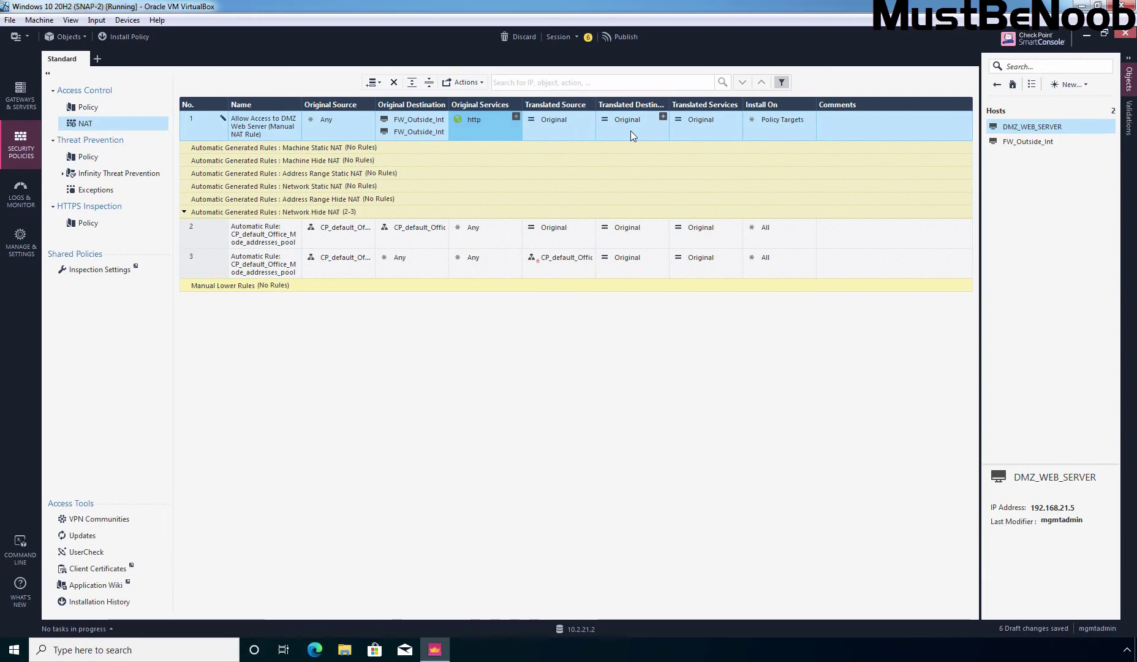
Set the translated destination of the manual NAT rule to DMZ_WEB_SERVER.
click(663, 115)
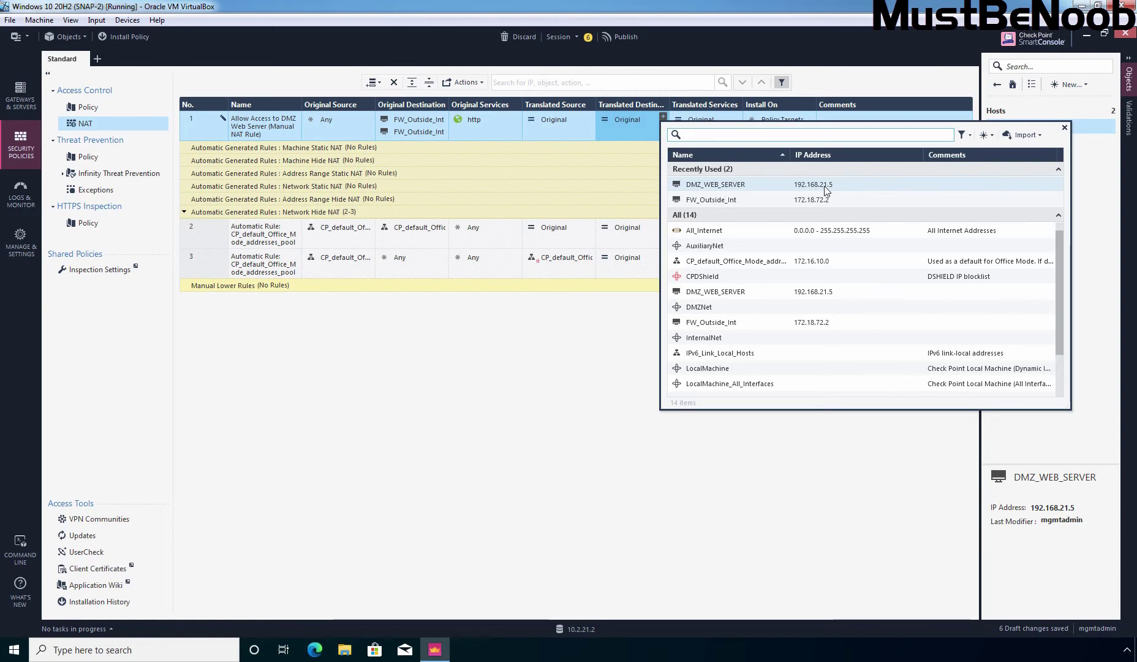
click(698, 183)
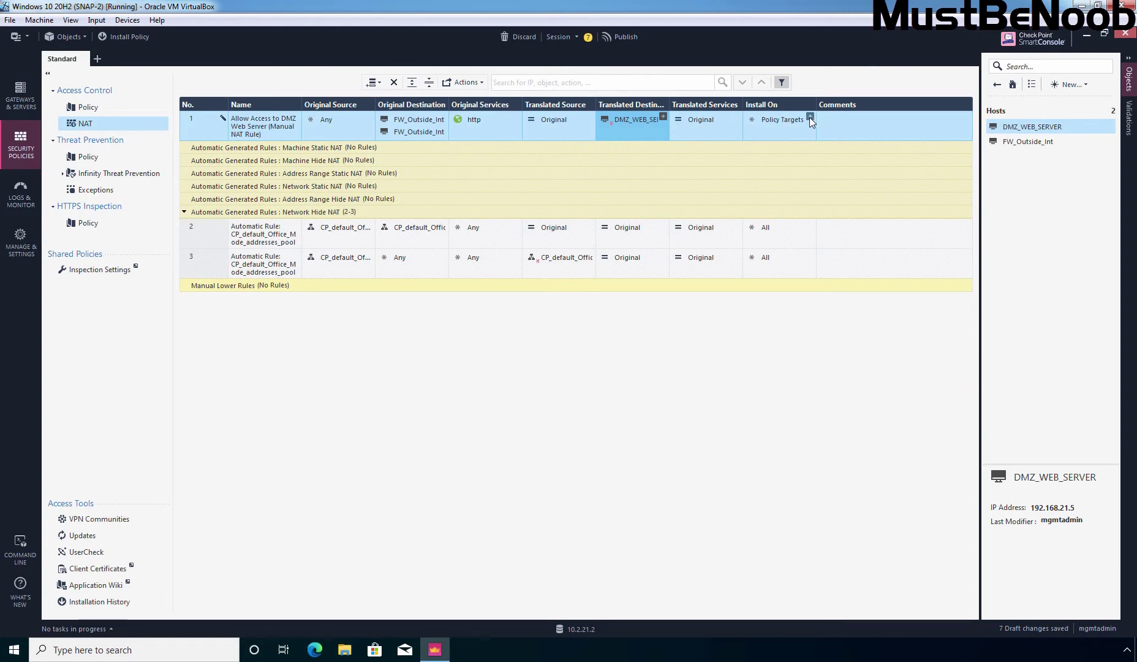
Set the manual NAT rule for DMZ web server access to install on the gateway MBNR81-GW01.
click(810, 116)
click(809, 117)
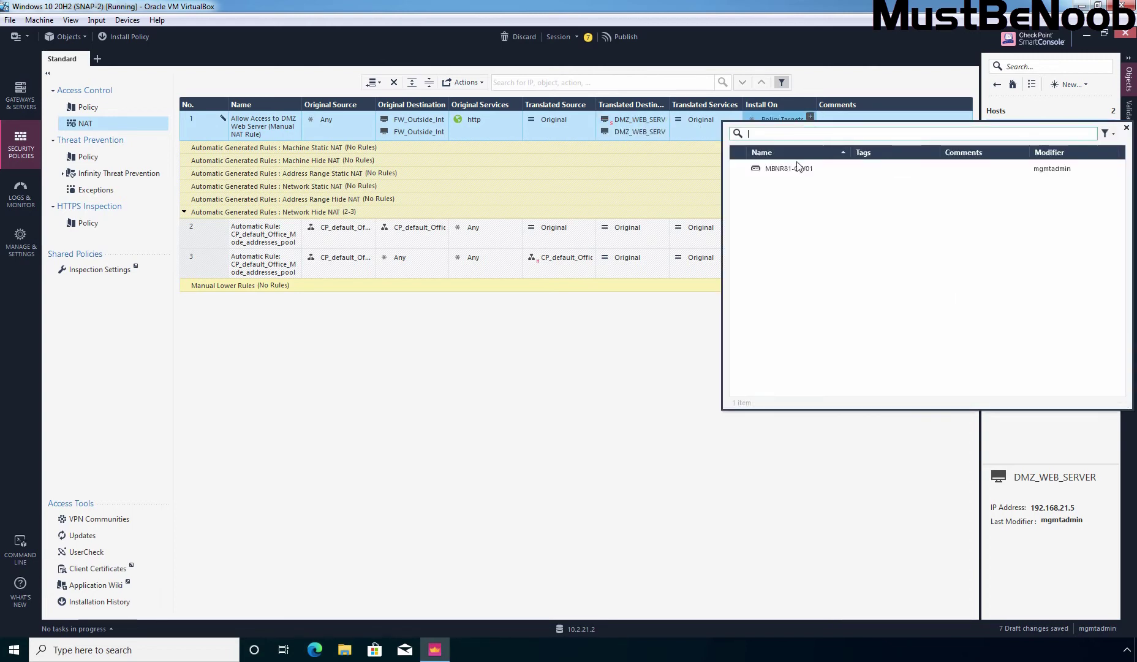
click(767, 170)
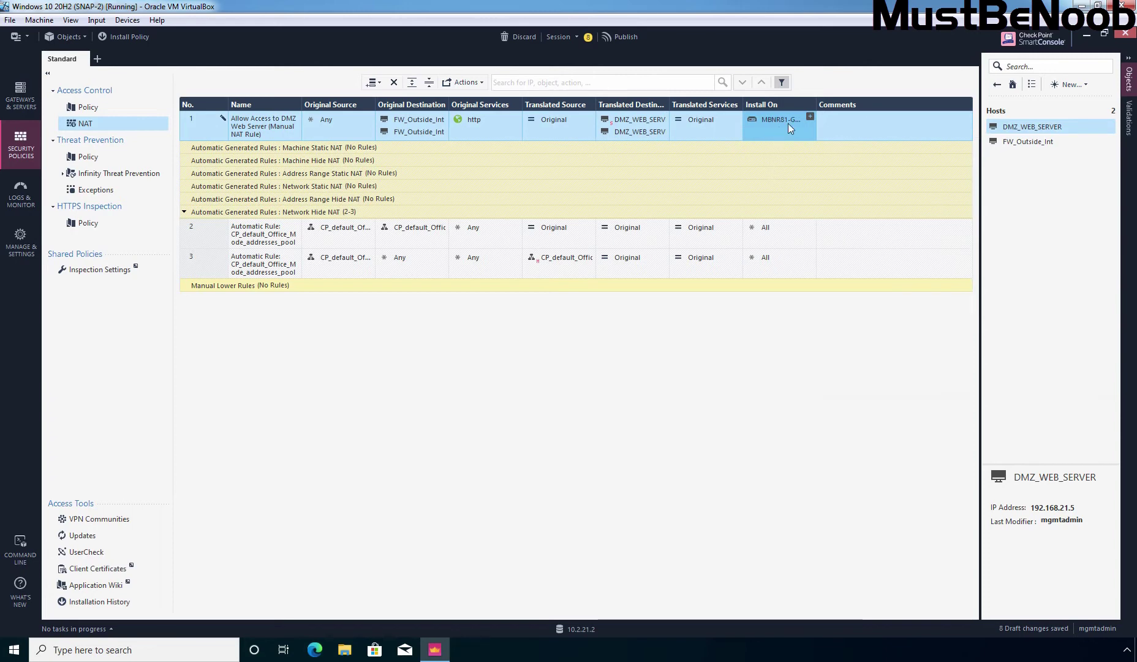
mouse_move(788, 123)
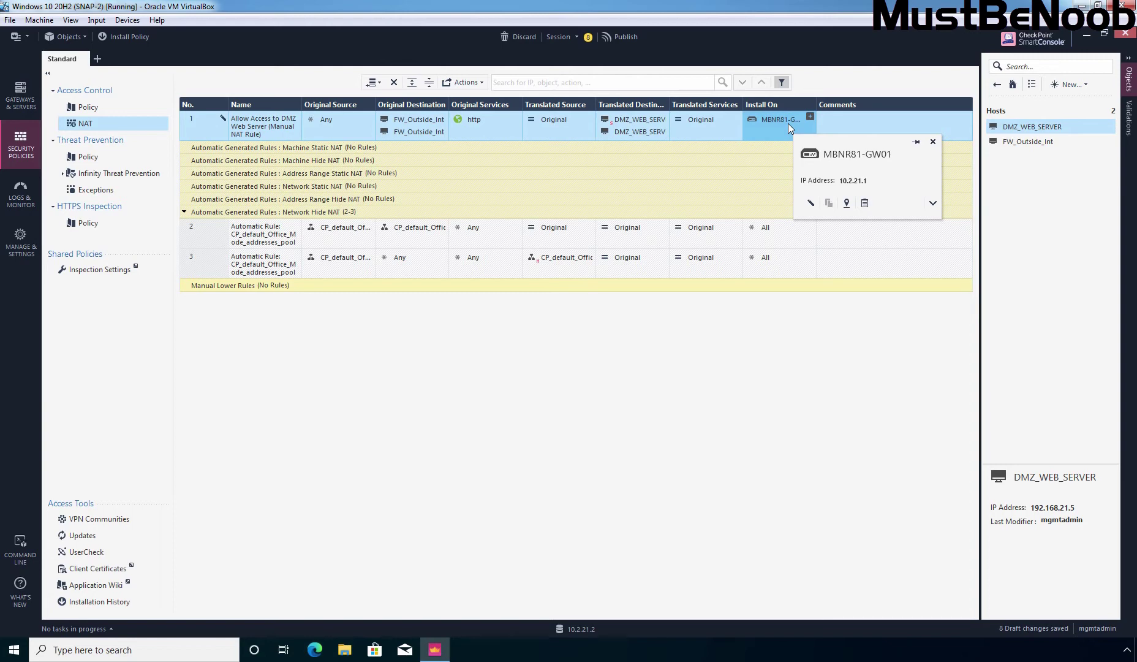
In the Access Control policy, add a section titled "DMZ Rules" above the Default Cleanup Rule section.
click(92, 109)
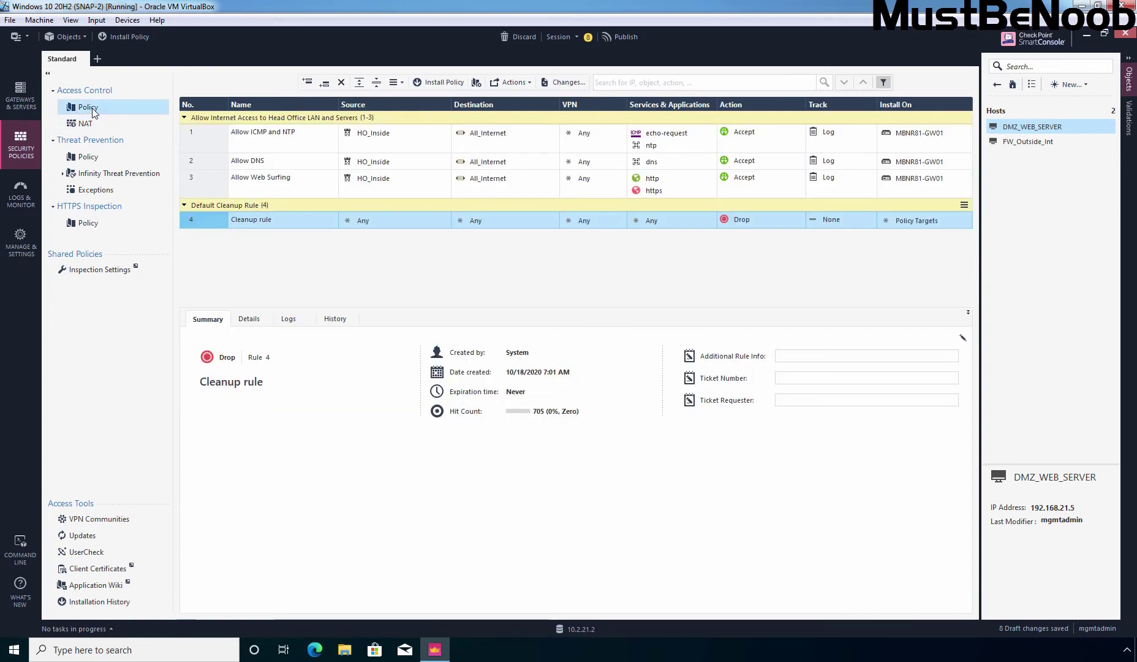
right_click(211, 204)
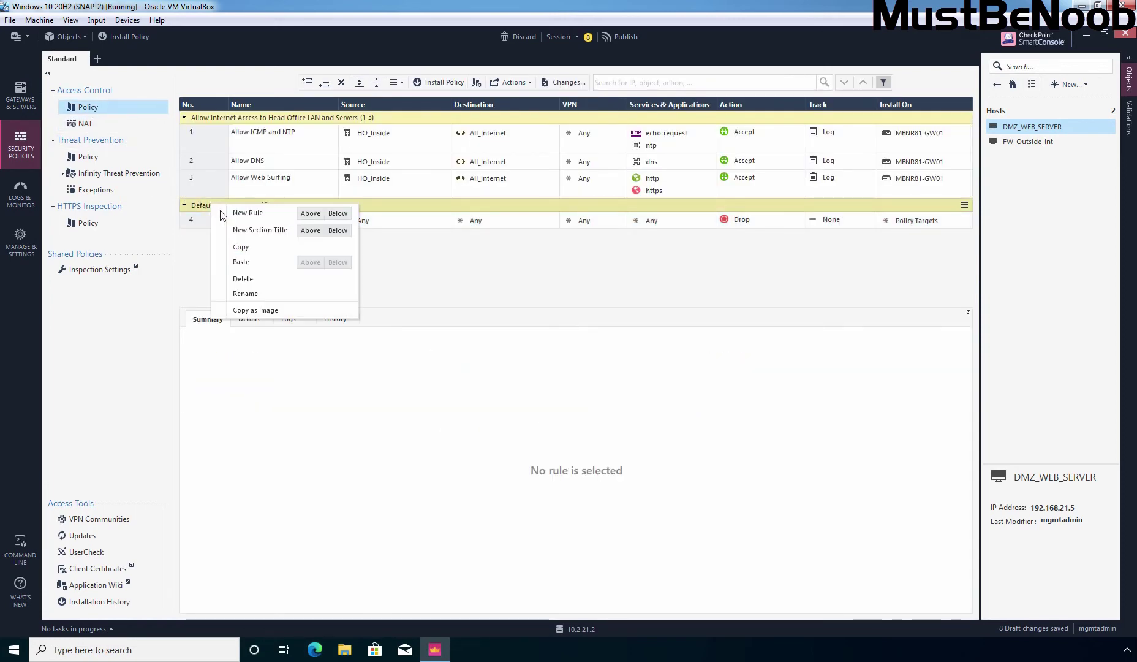
click(308, 231)
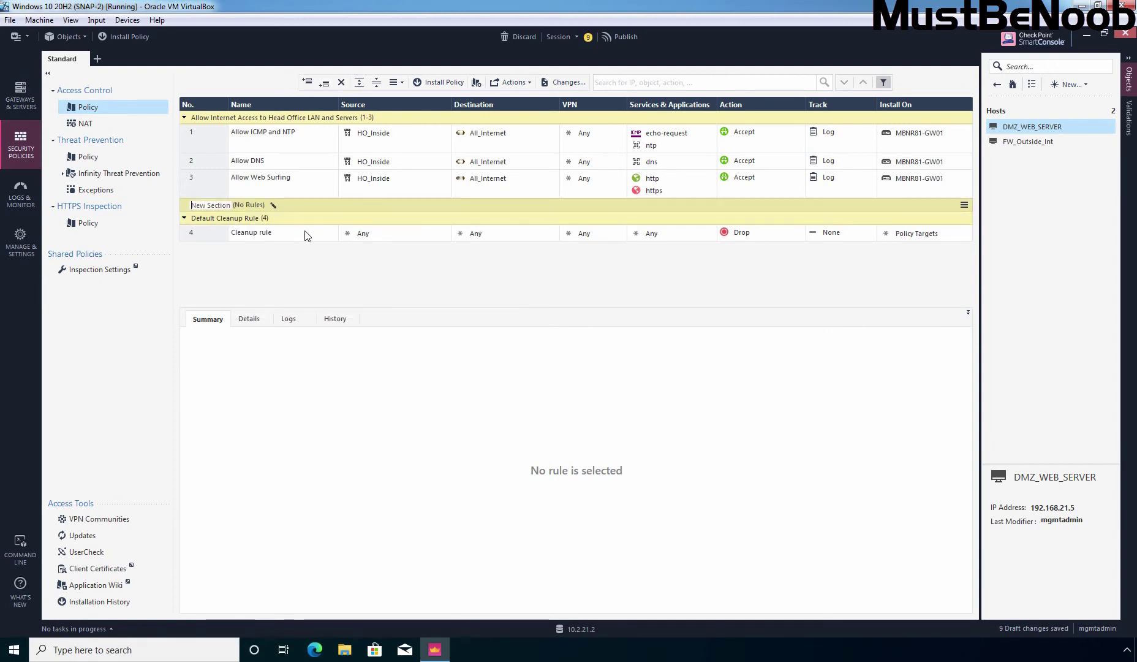
text(DMZ)
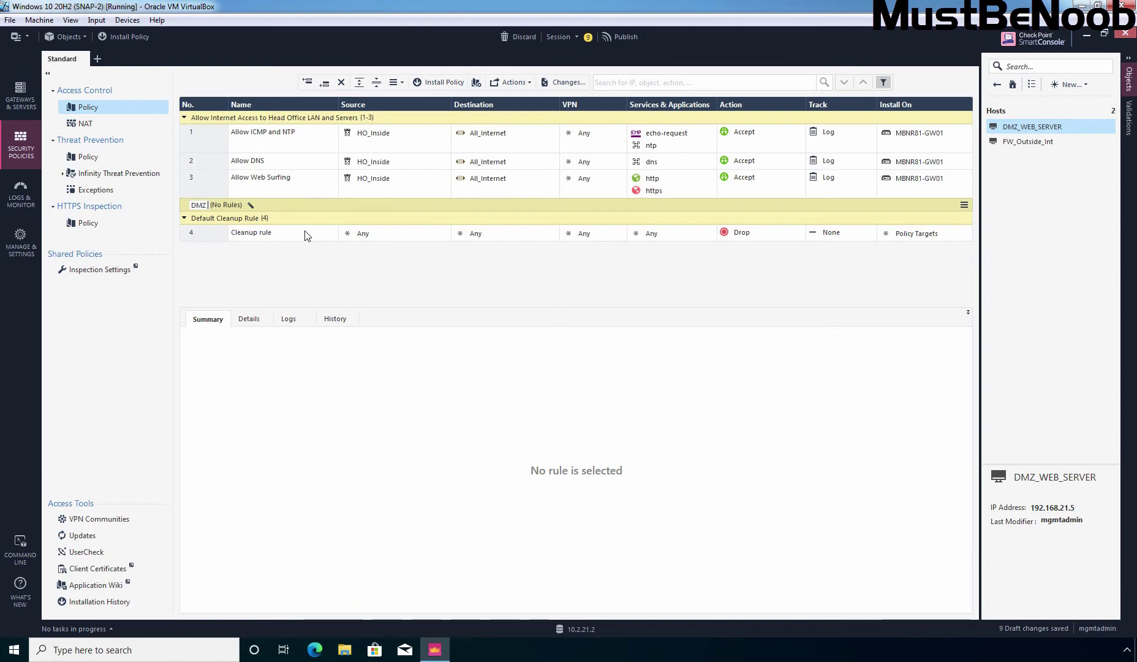
text( Rules)
key(Return)
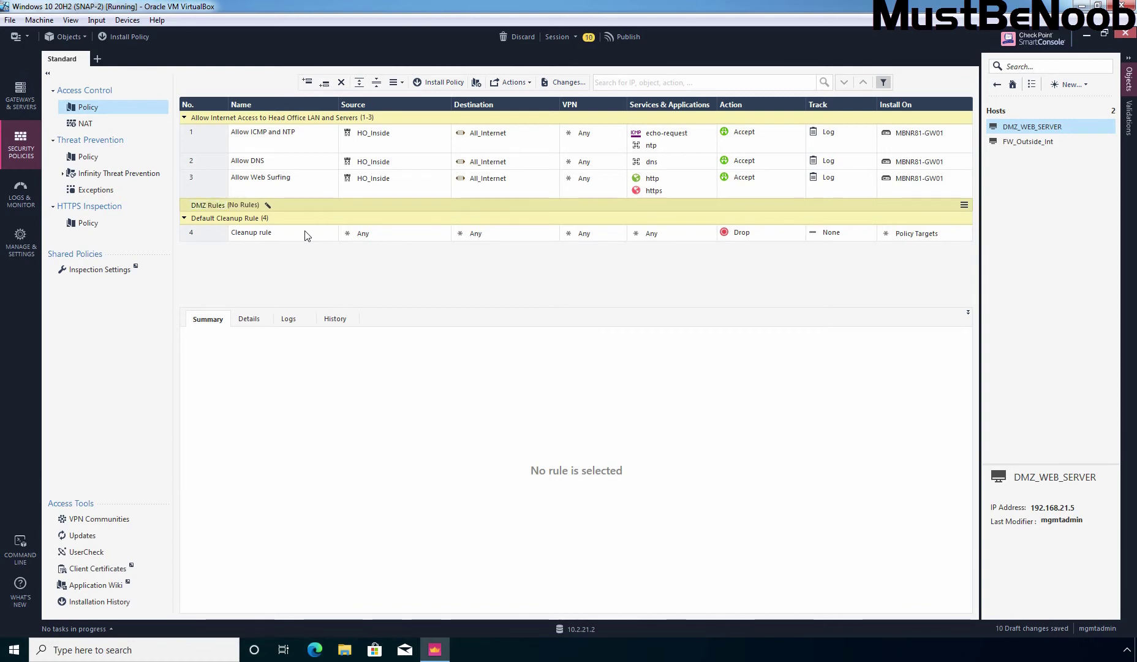
Add a new access rule in the DMZ Rules section and name it "To DMZ Web Server".
right_click(211, 205)
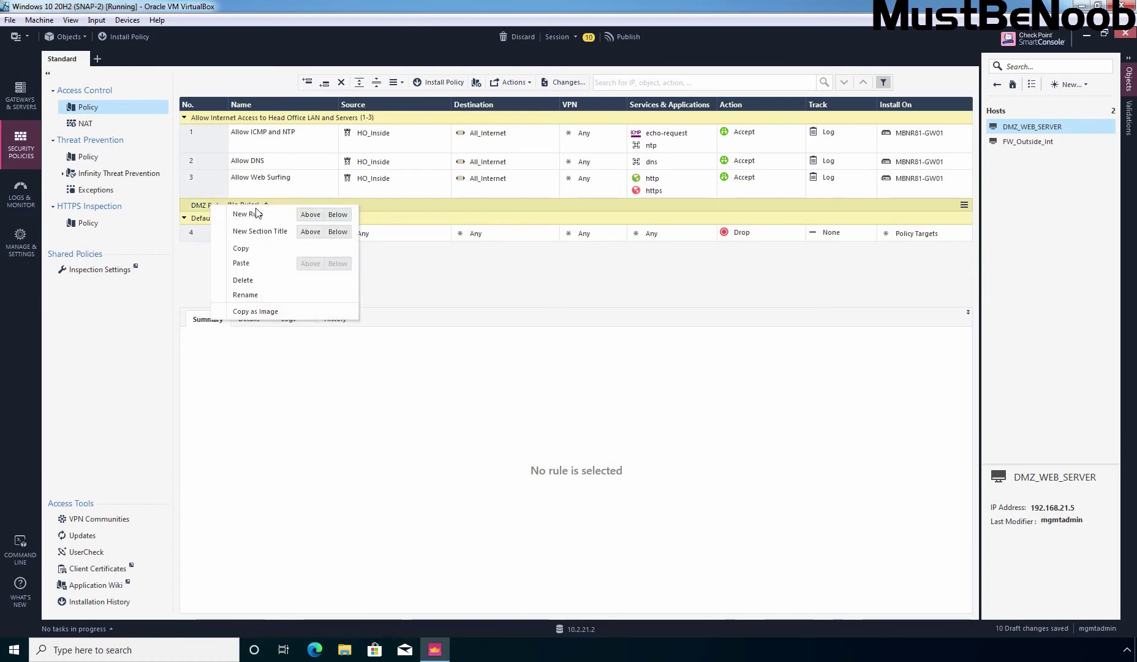
click(337, 215)
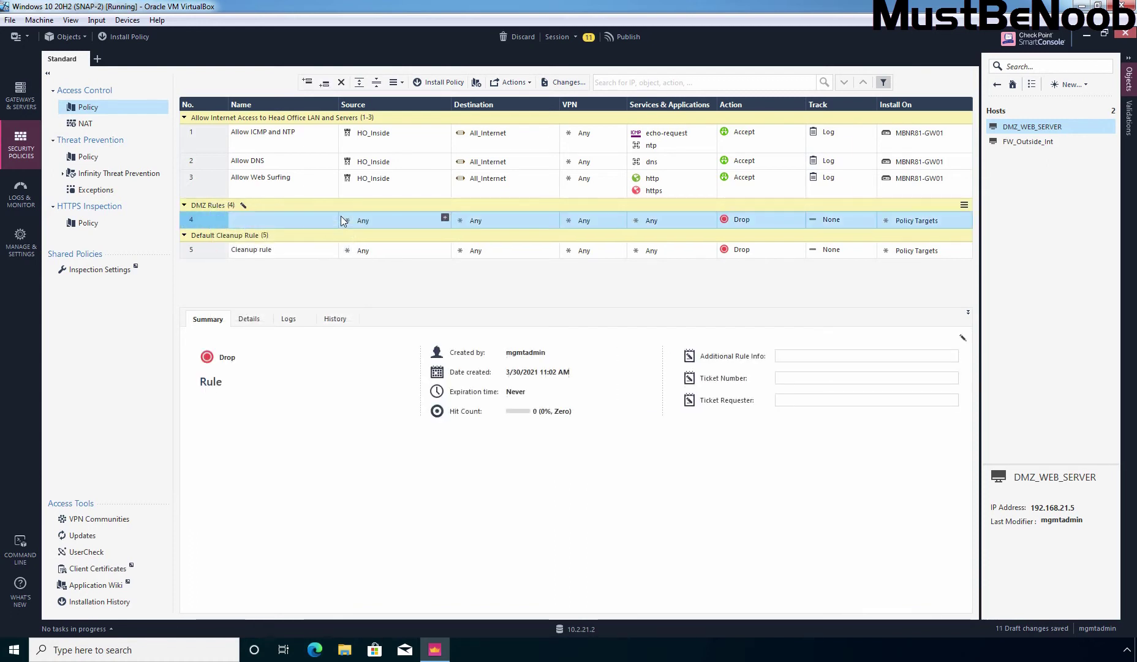
double_click(263, 220)
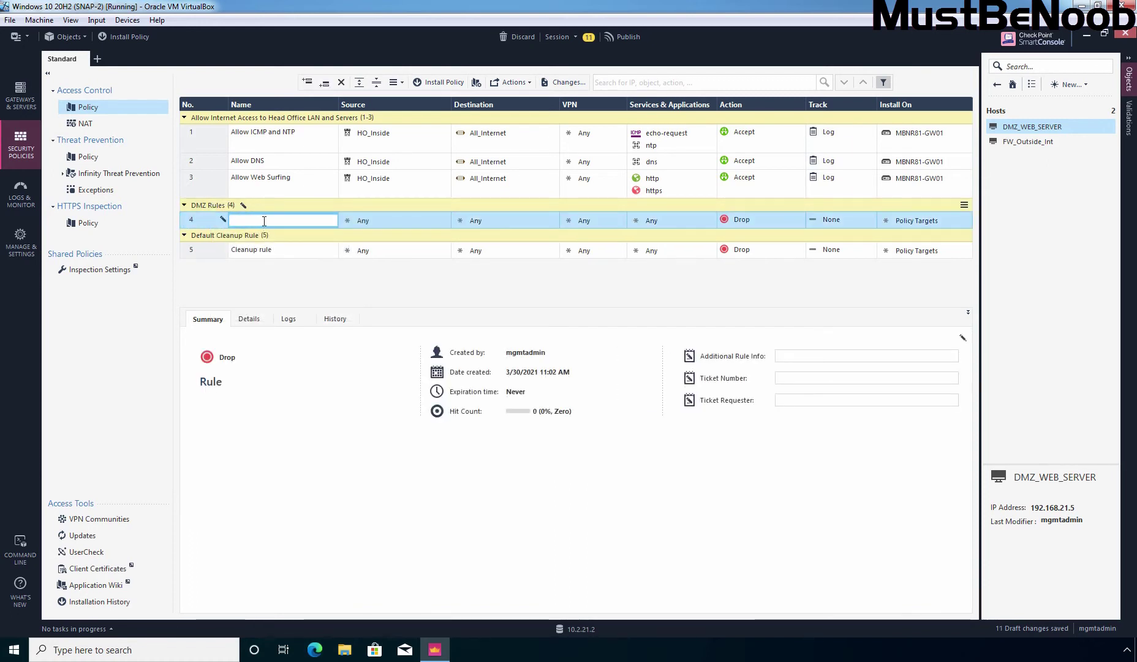
text(To DMZ Web Server)
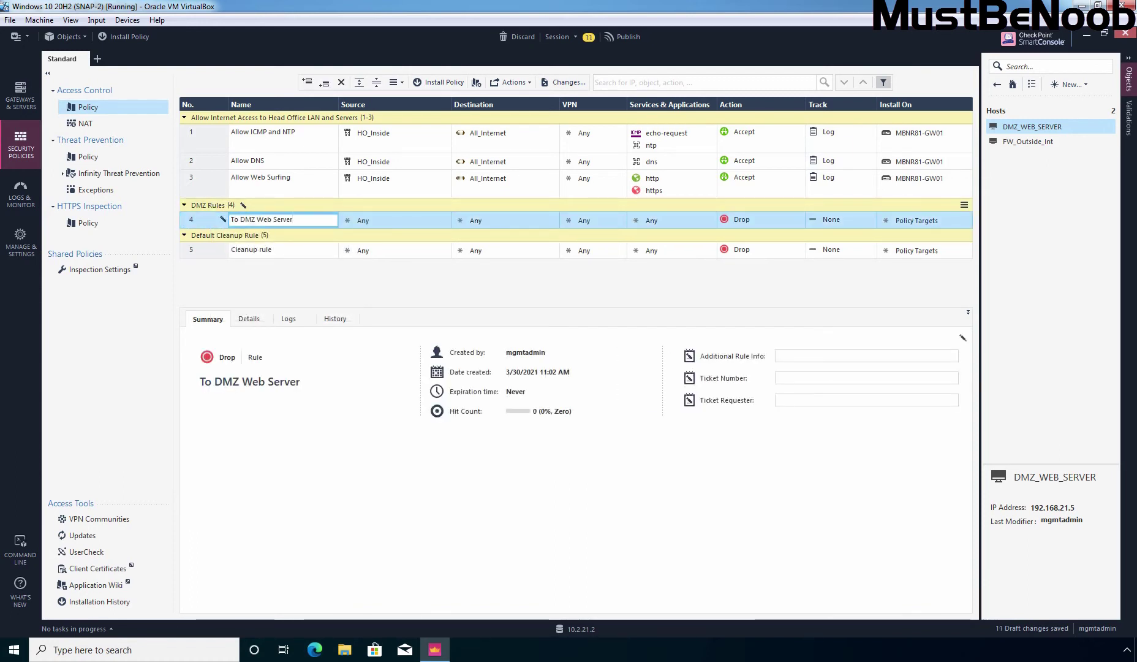
key(Return)
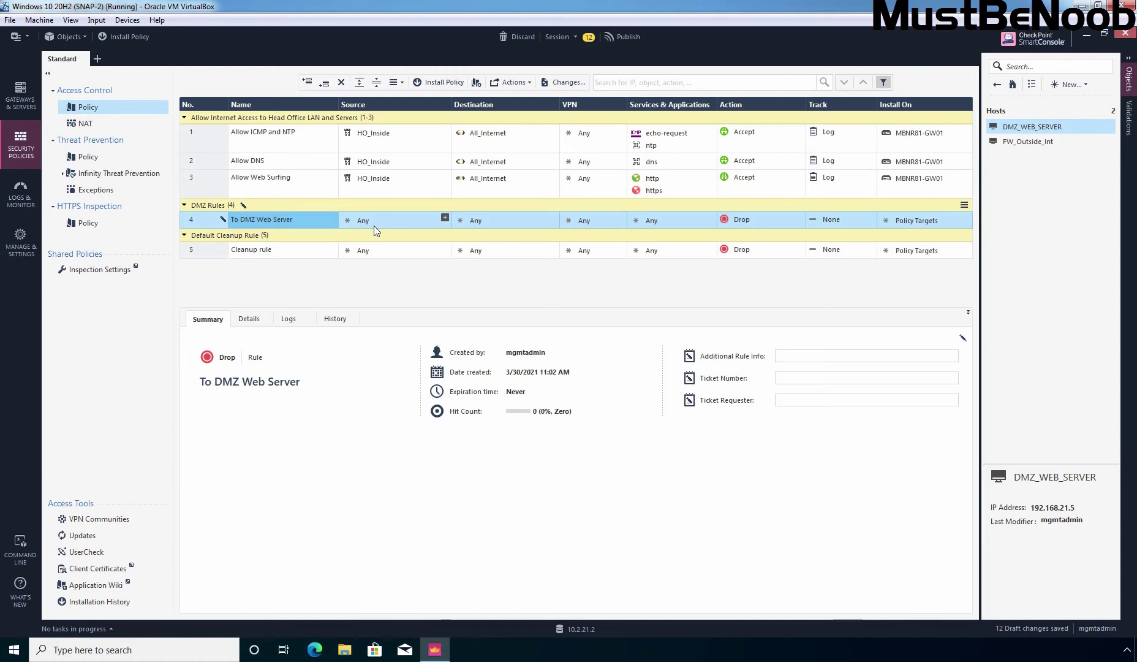
Set the destination of the To DMZ Web Server rule to FW_Outside_Int and its service to http.
click(553, 221)
click(554, 219)
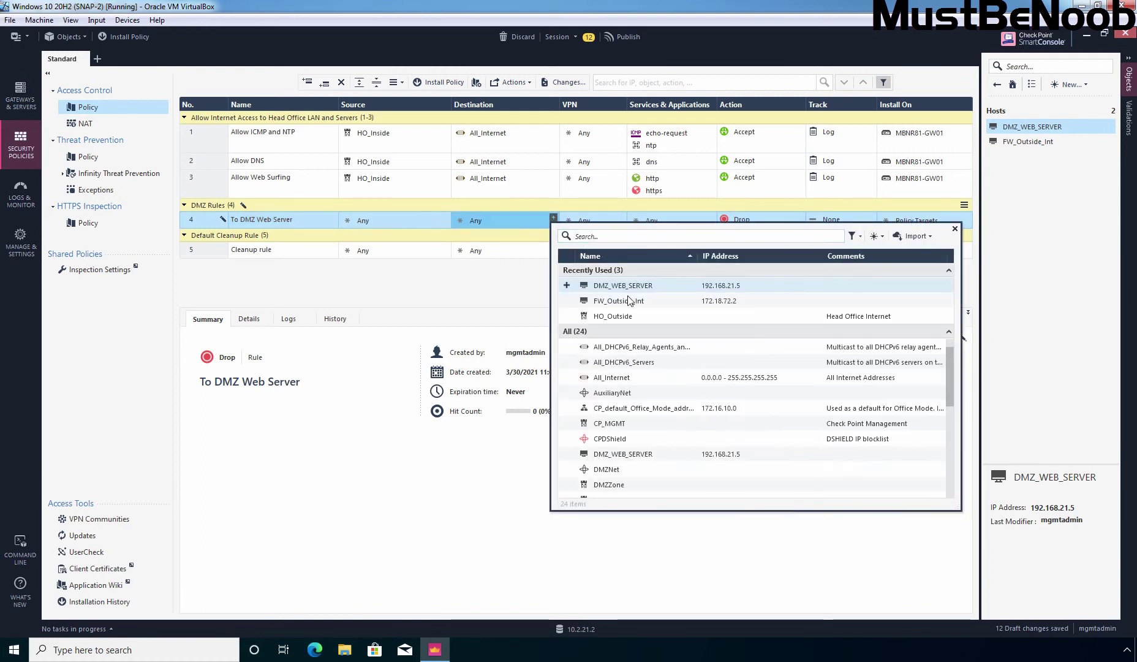
click(567, 302)
click(500, 223)
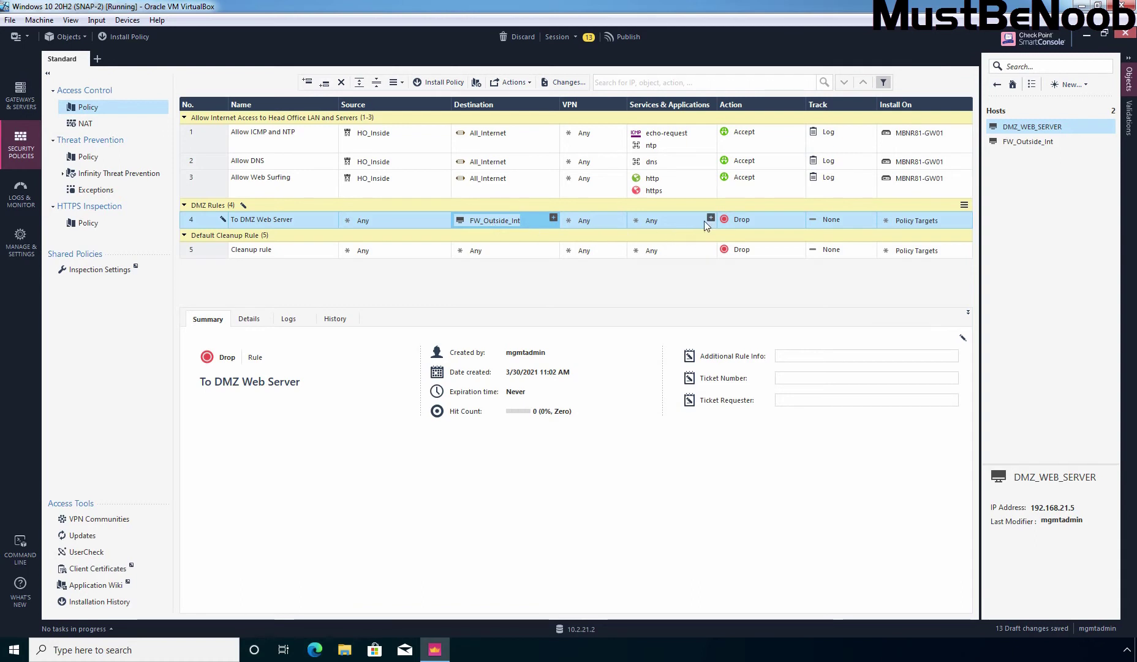
click(710, 217)
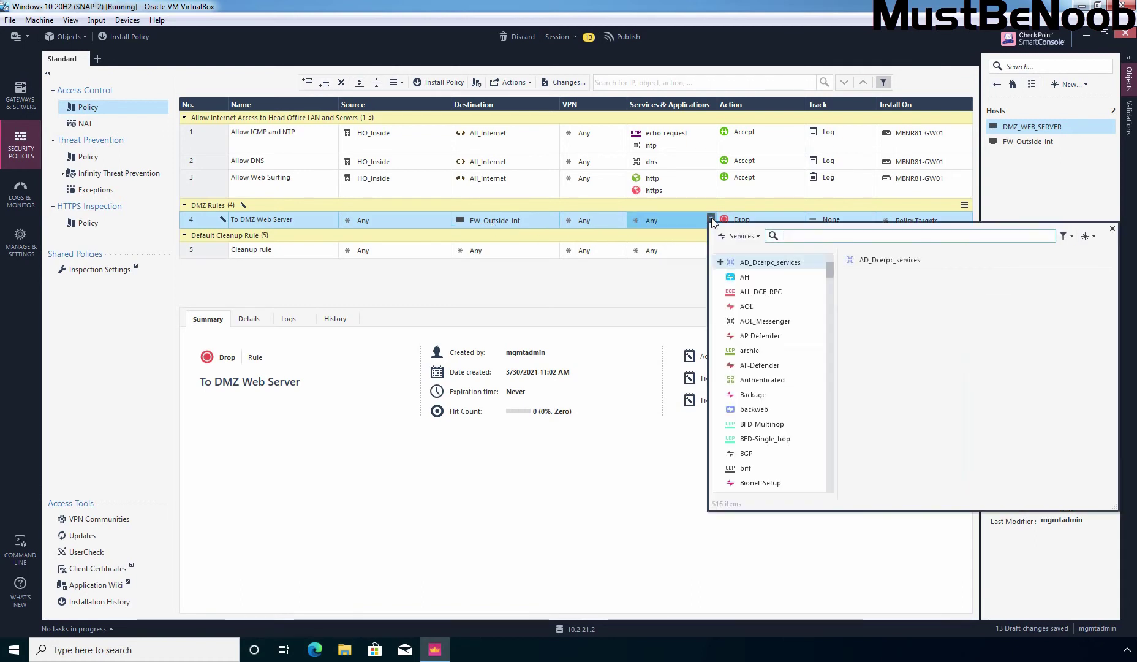
text(http)
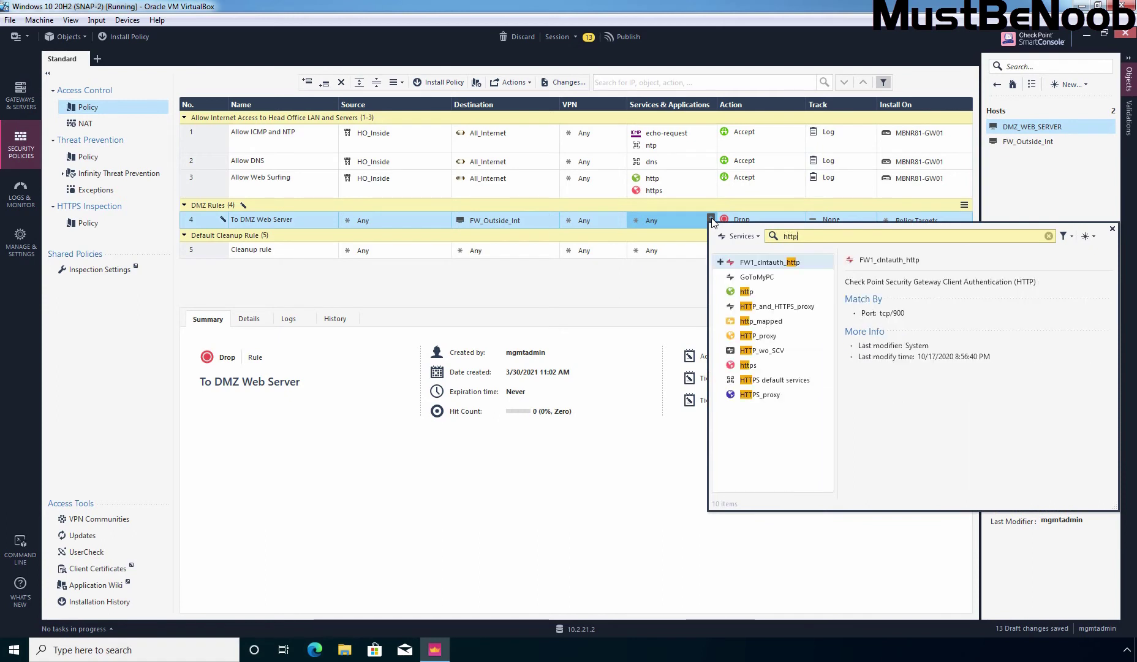
click(720, 291)
click(669, 285)
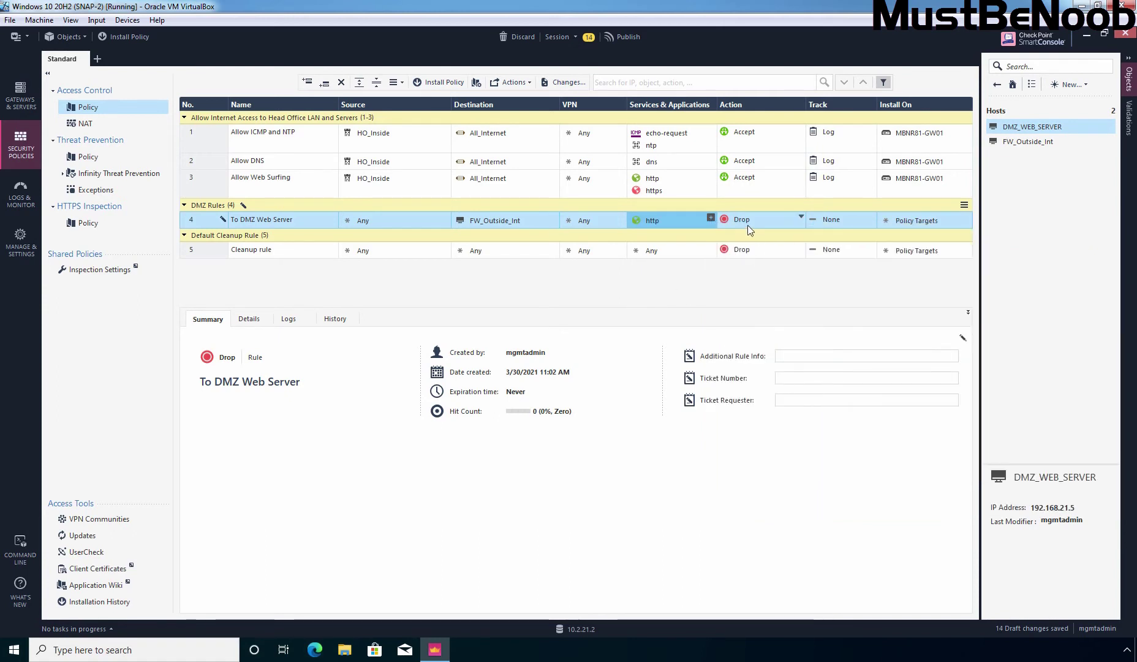
Set the action of the To DMZ Web Server rule to Accept and its tracking to Log.
click(802, 217)
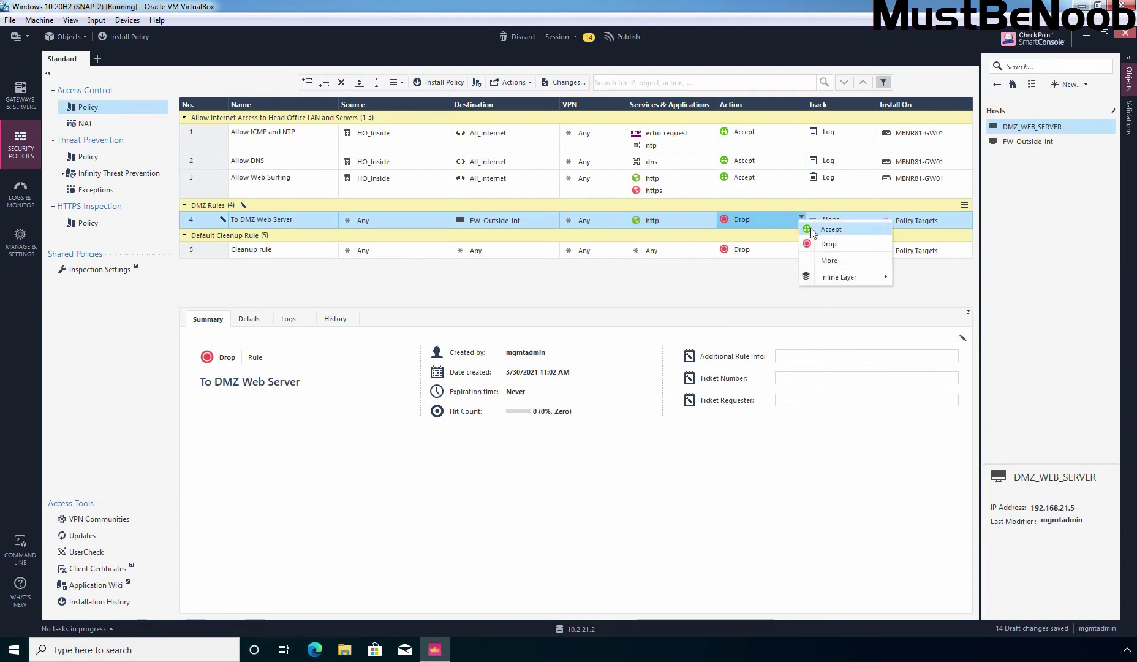
click(812, 230)
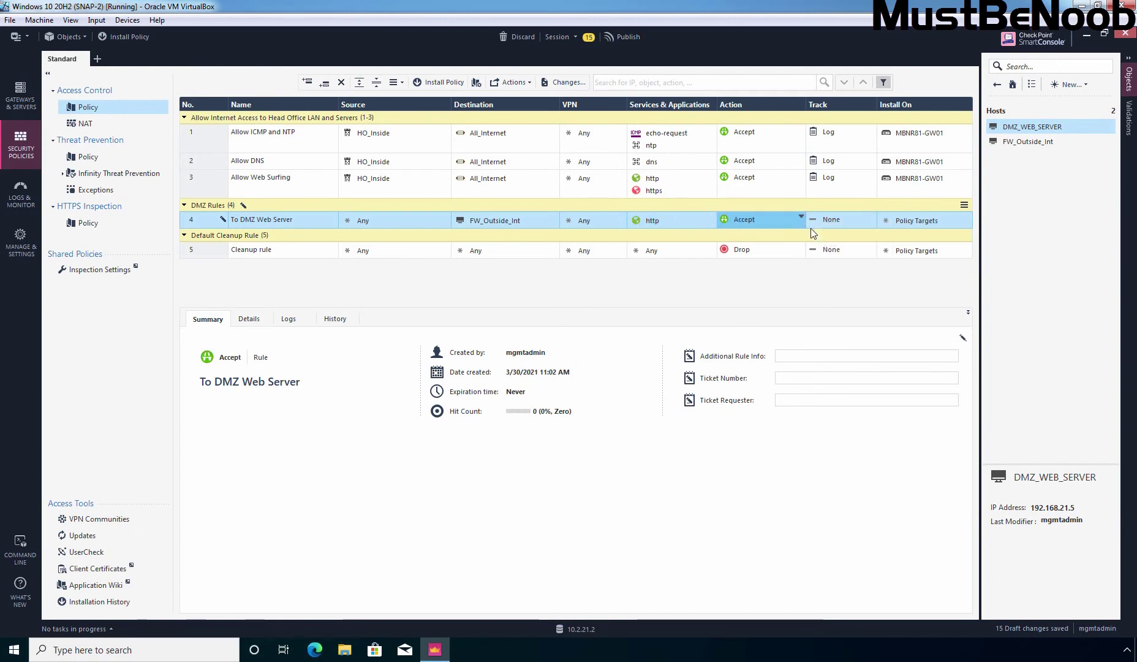
click(872, 215)
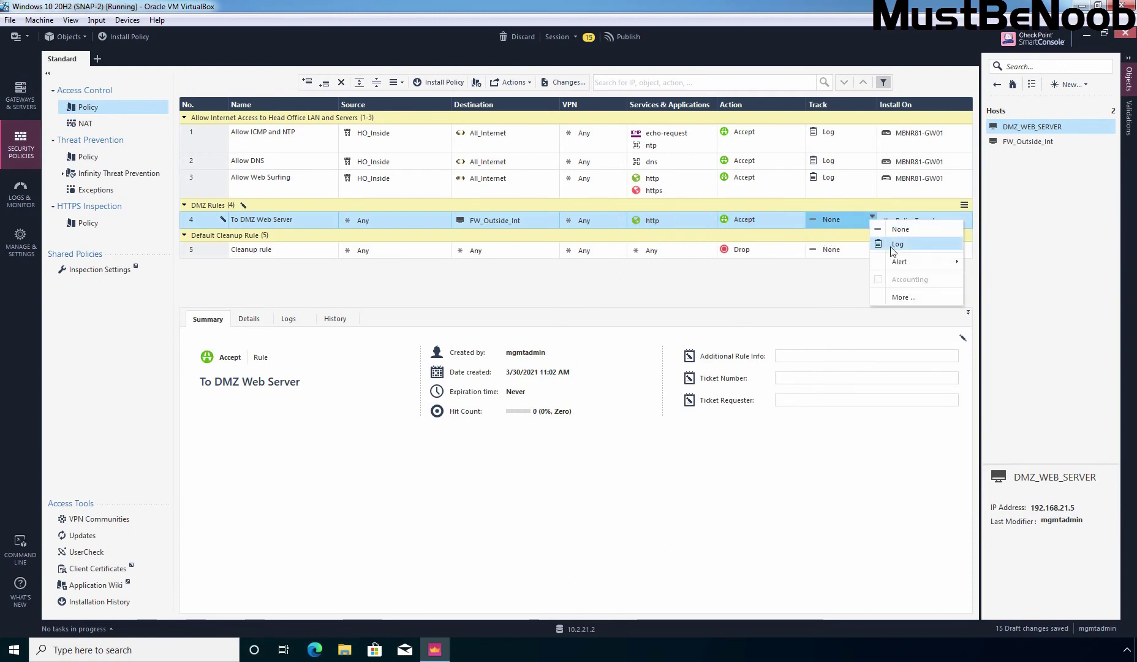
click(943, 241)
Set the To DMZ Web Server access rule to install on the gateway MBNR81-GW01.
click(965, 216)
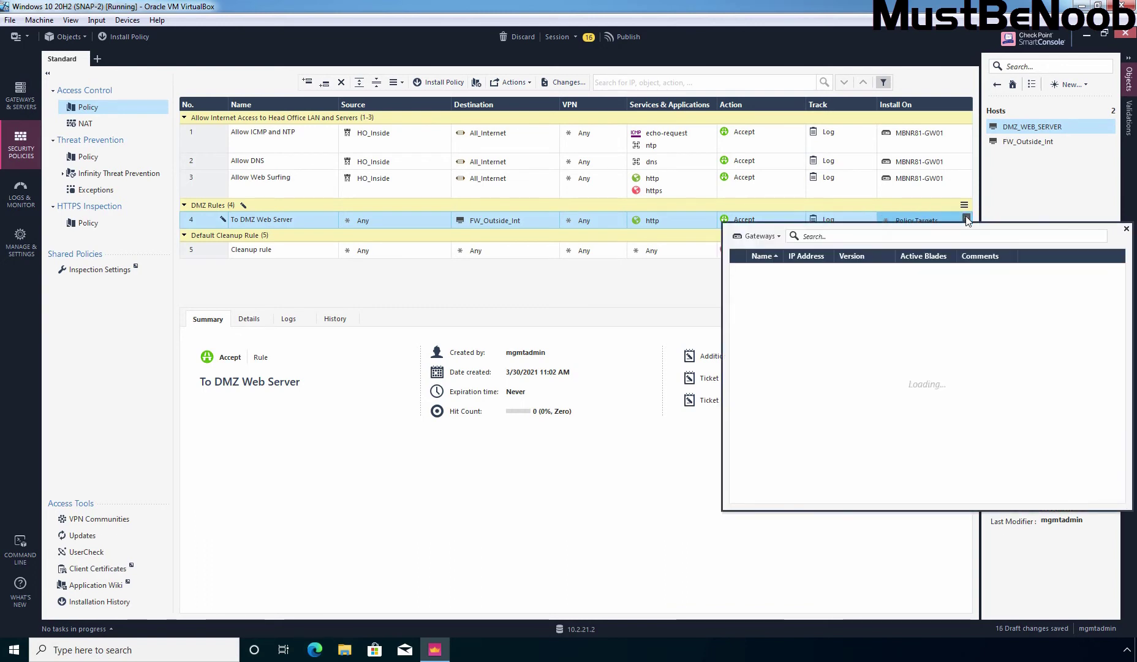
click(738, 272)
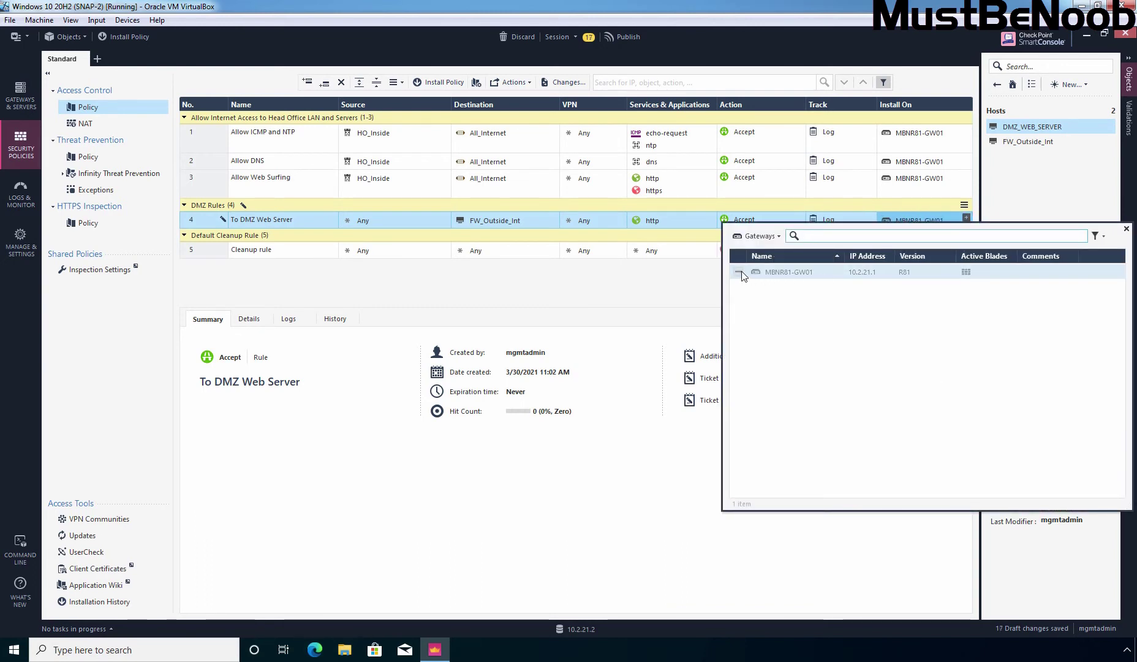
click(623, 288)
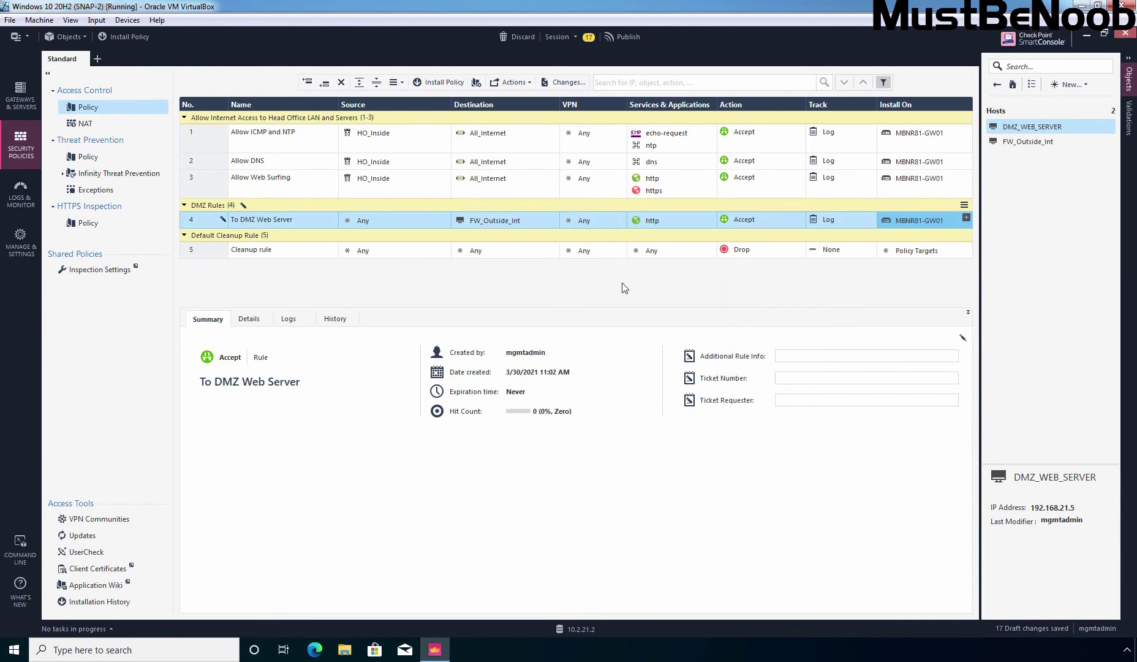
Publish the draft changes under the proposed session name and install the Standard policy on MBNR81-GW01.
click(619, 41)
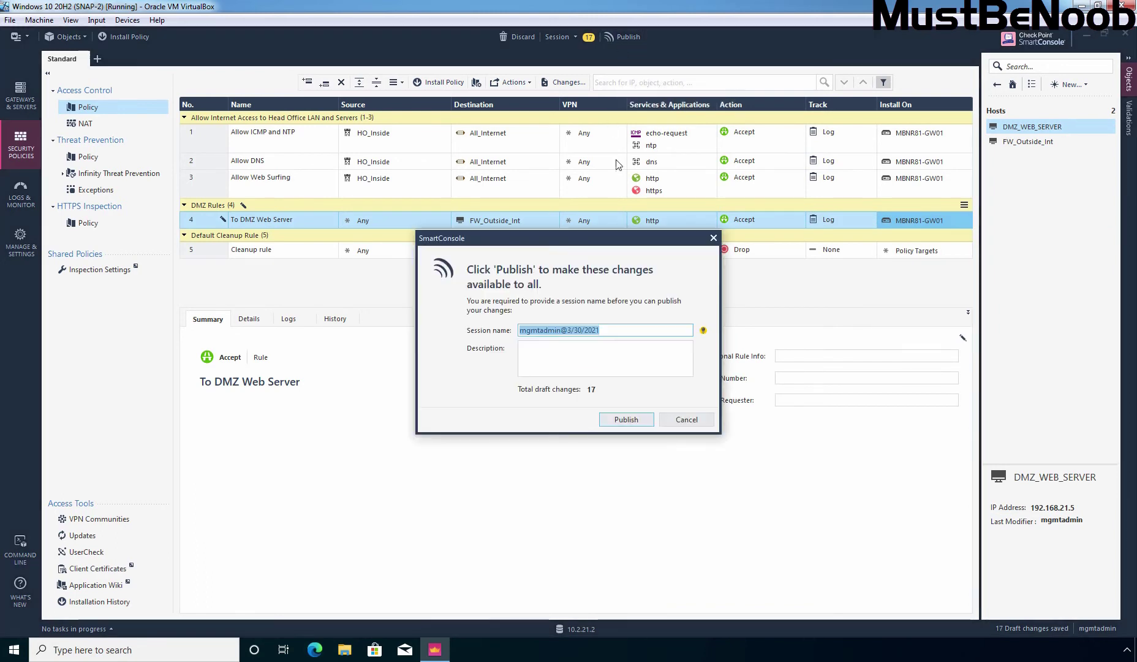
click(629, 419)
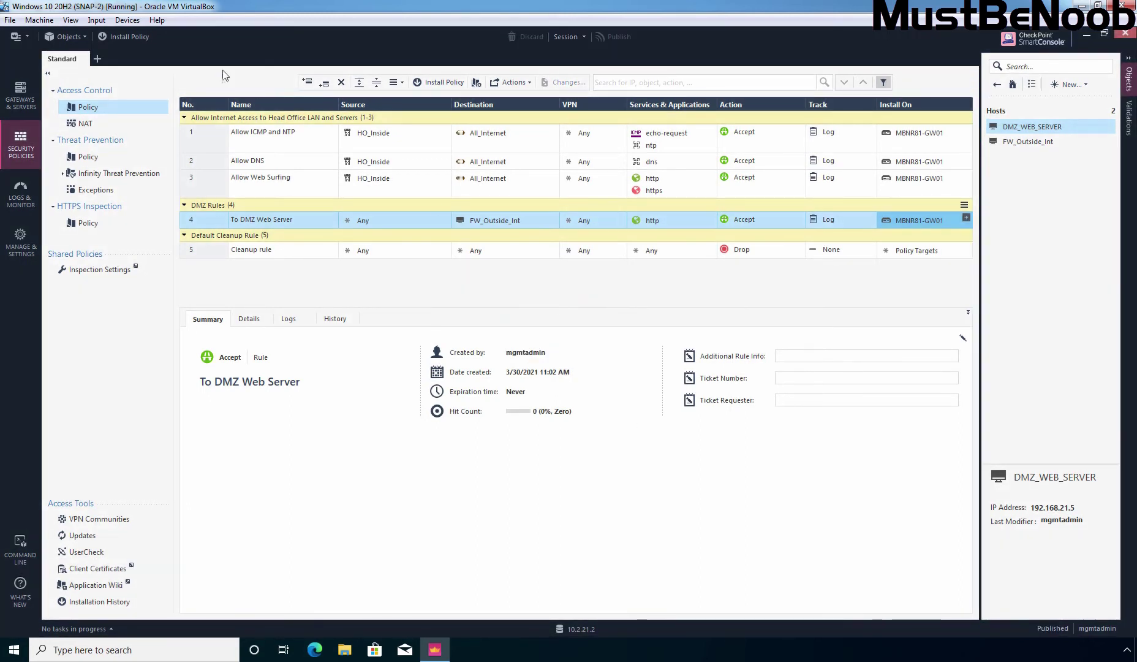
click(130, 36)
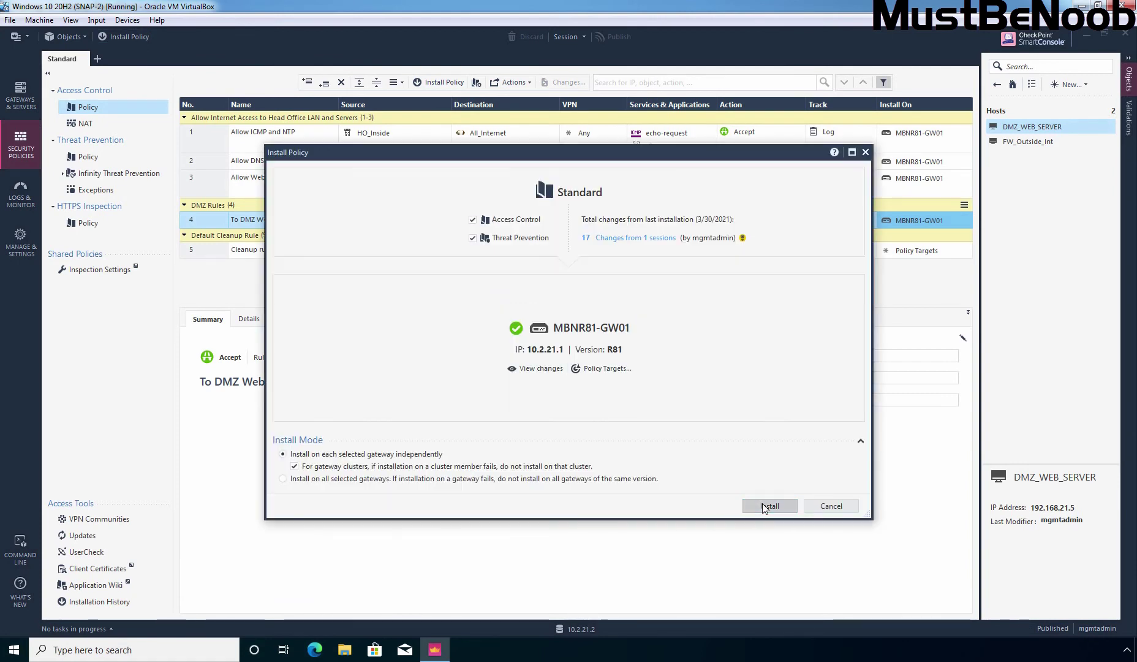
click(764, 506)
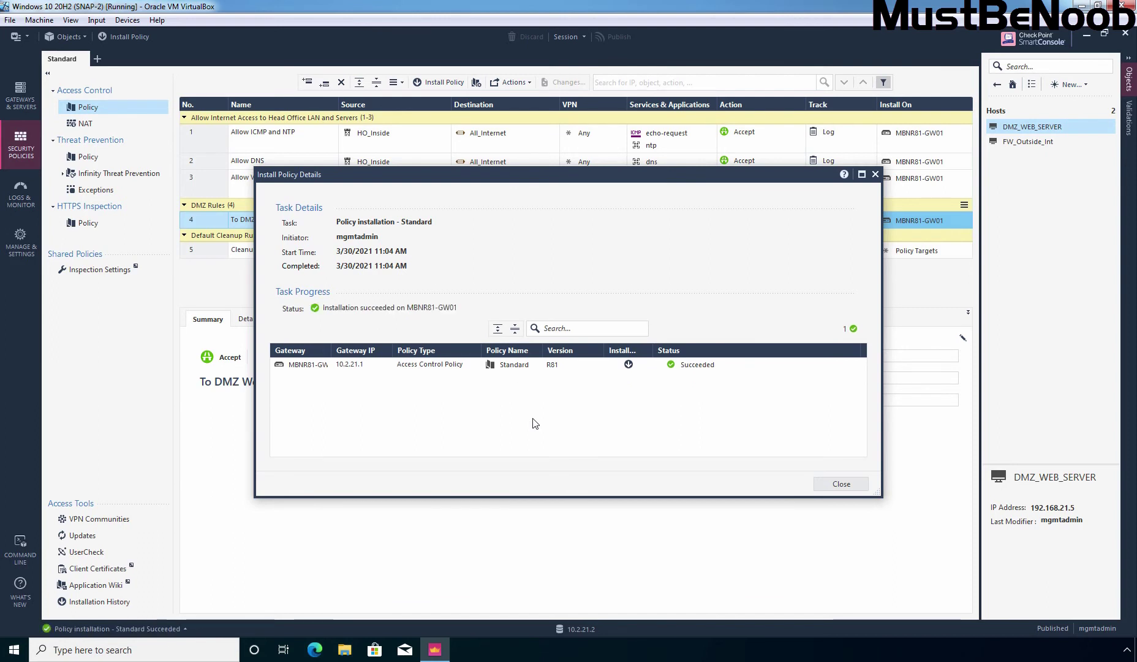
click(841, 484)
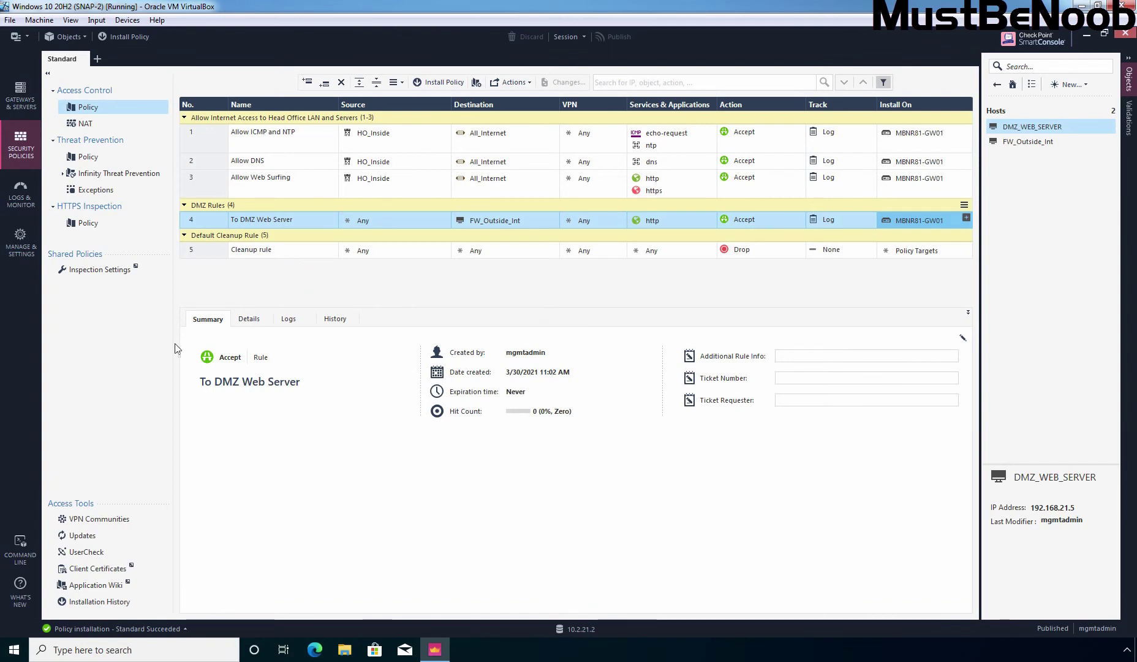
key(alt+Tab)
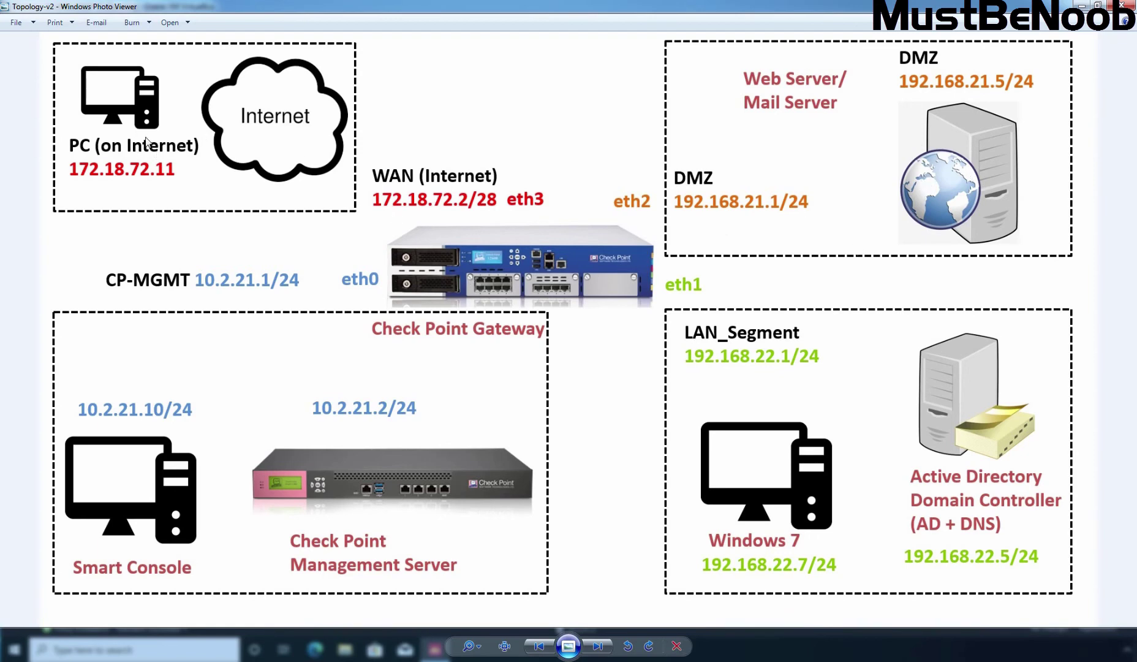
key(alt+Tab)
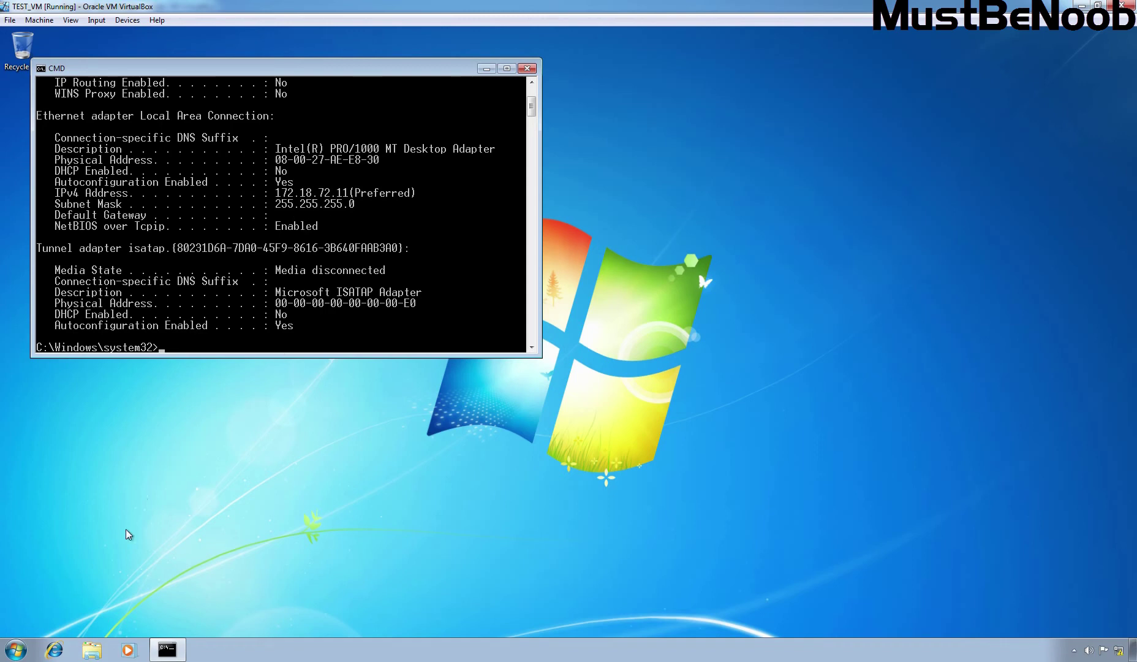
click(54, 651)
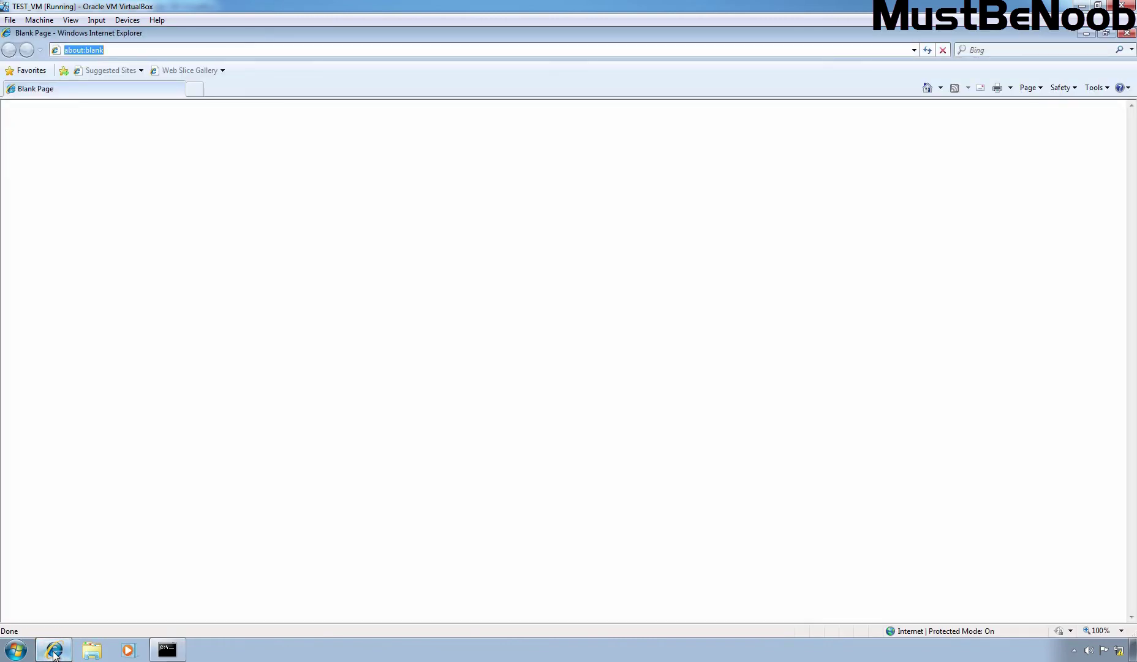
text(http)
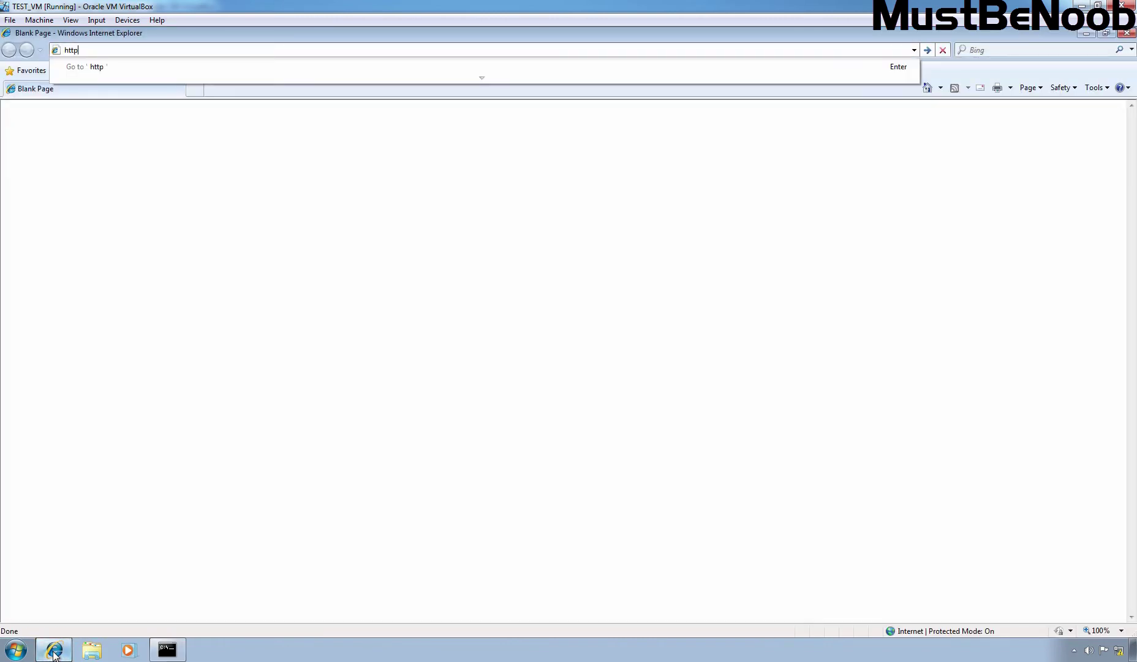
text(://)
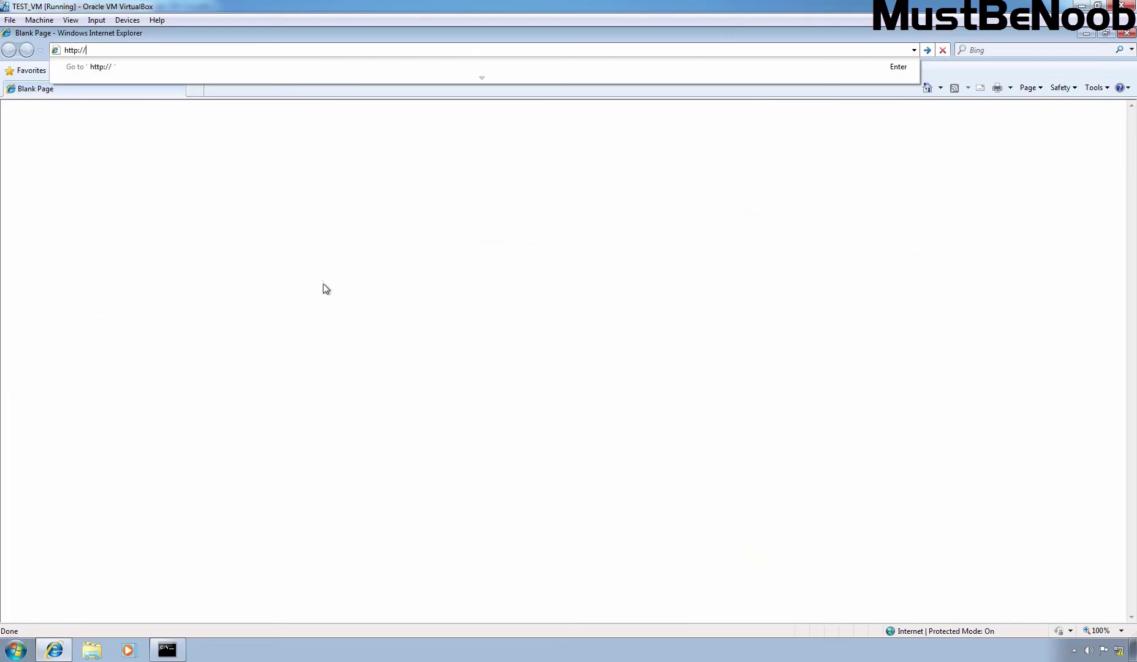
text(172.18.72.2)
key(Return)
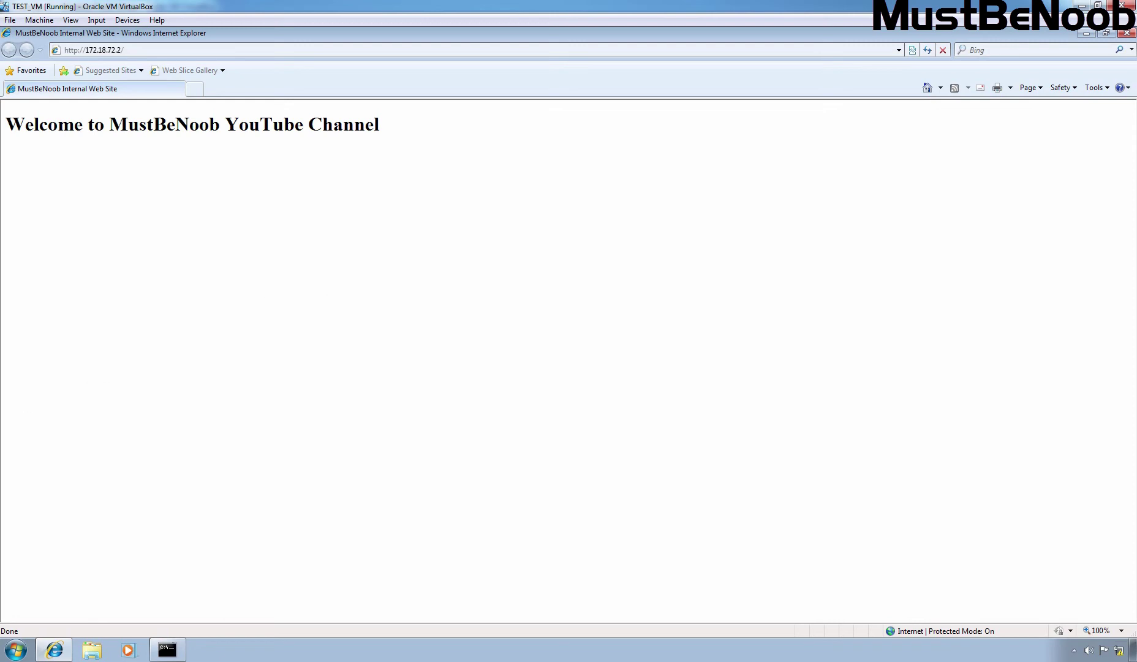
key(alt+Tab)
click(53, 648)
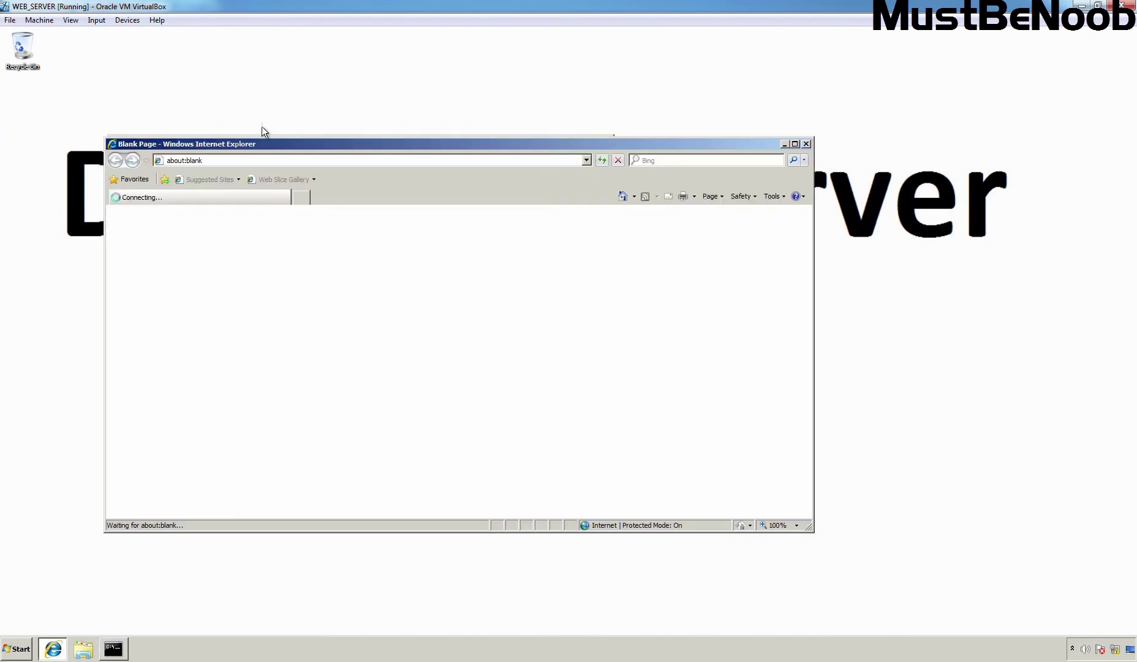
text(htt)
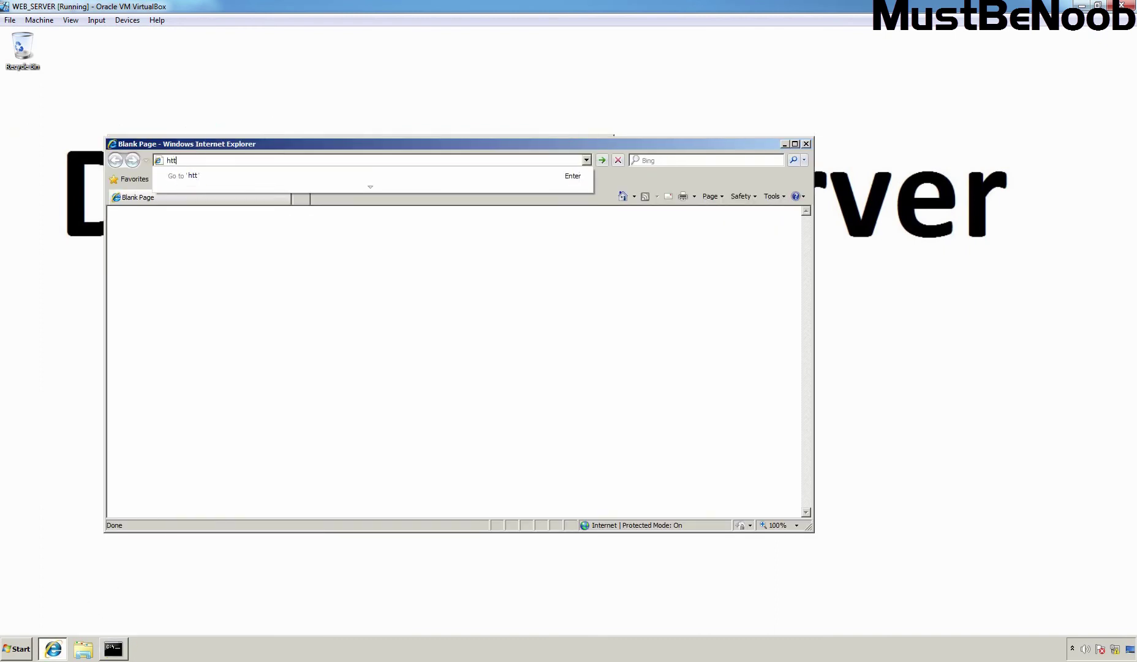
text(p://loc)
key(Down)
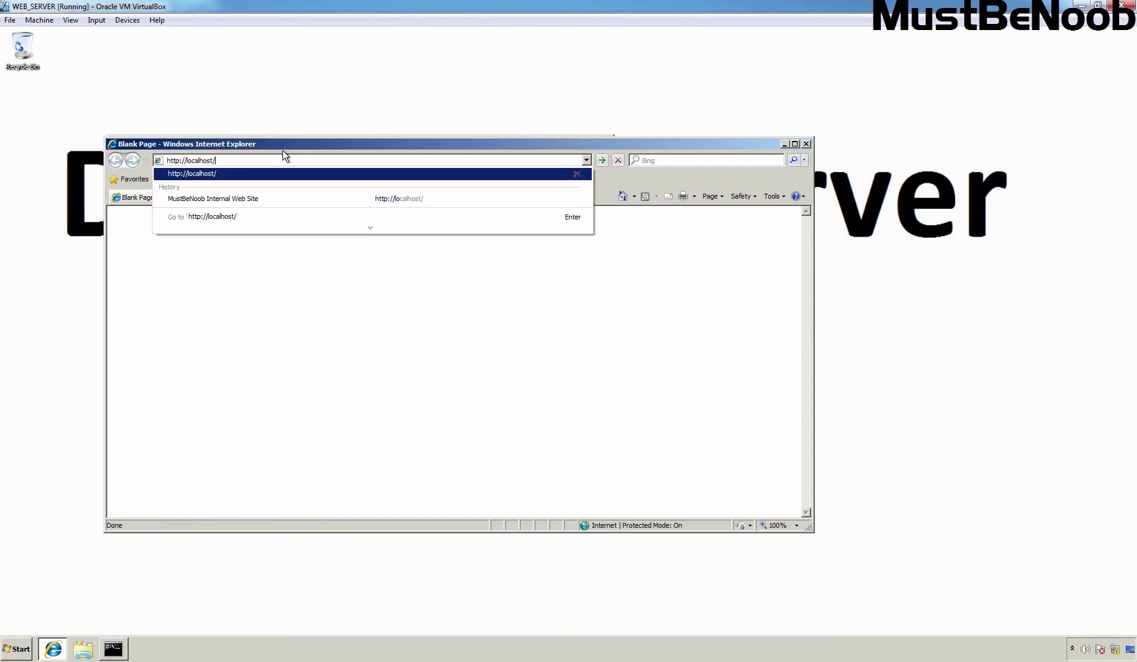
key(Return)
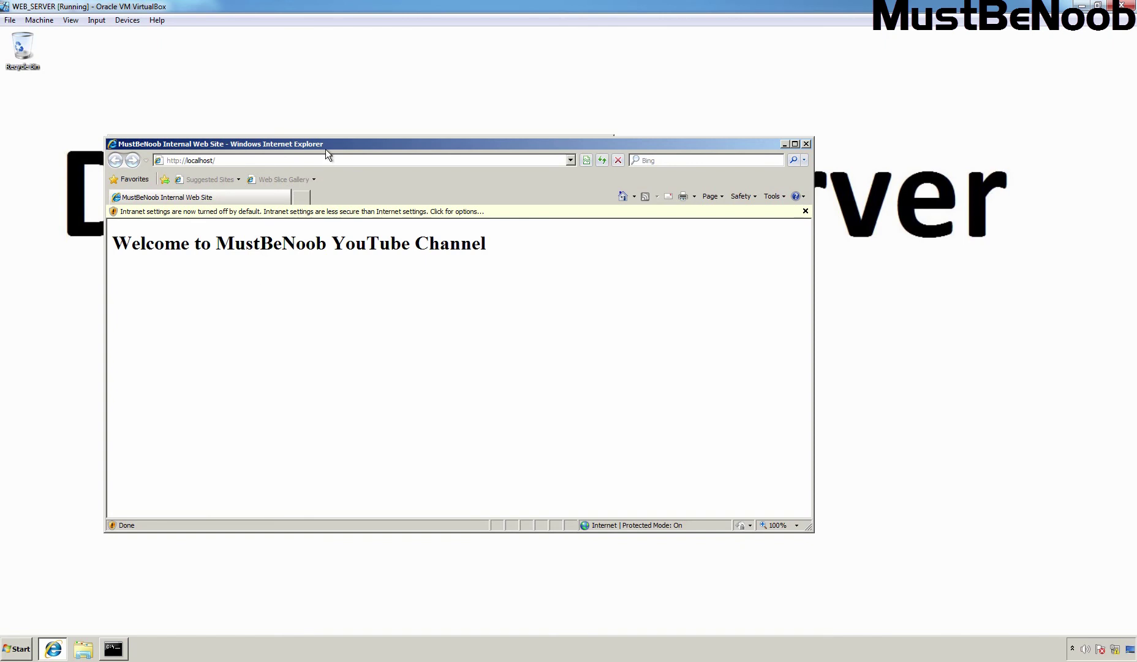
drag(325, 144, 318, 245)
click(582, 142)
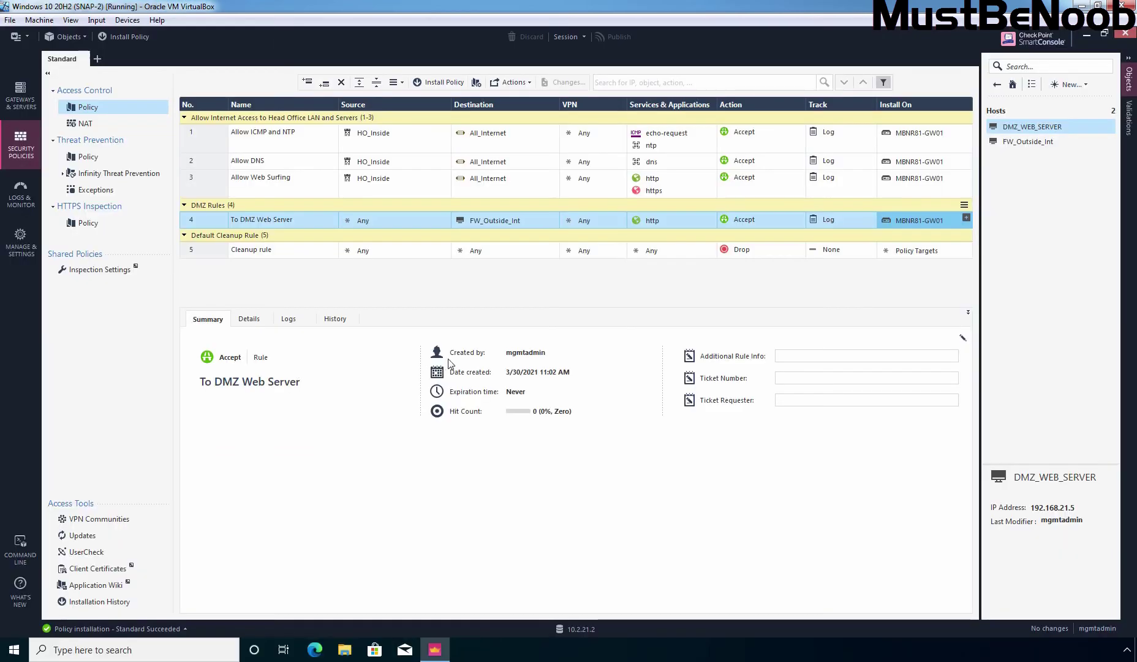
In SmartConsole, show the logs of the To DMZ Web Server access rule and open the details of the first entry.
click(264, 222)
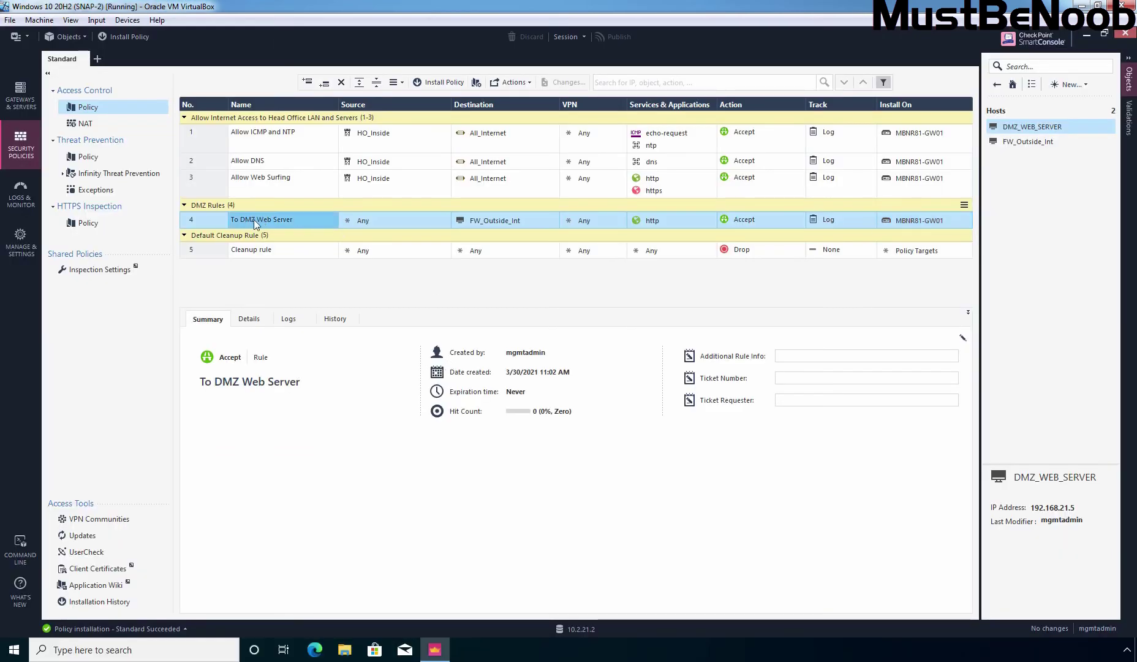
click(293, 319)
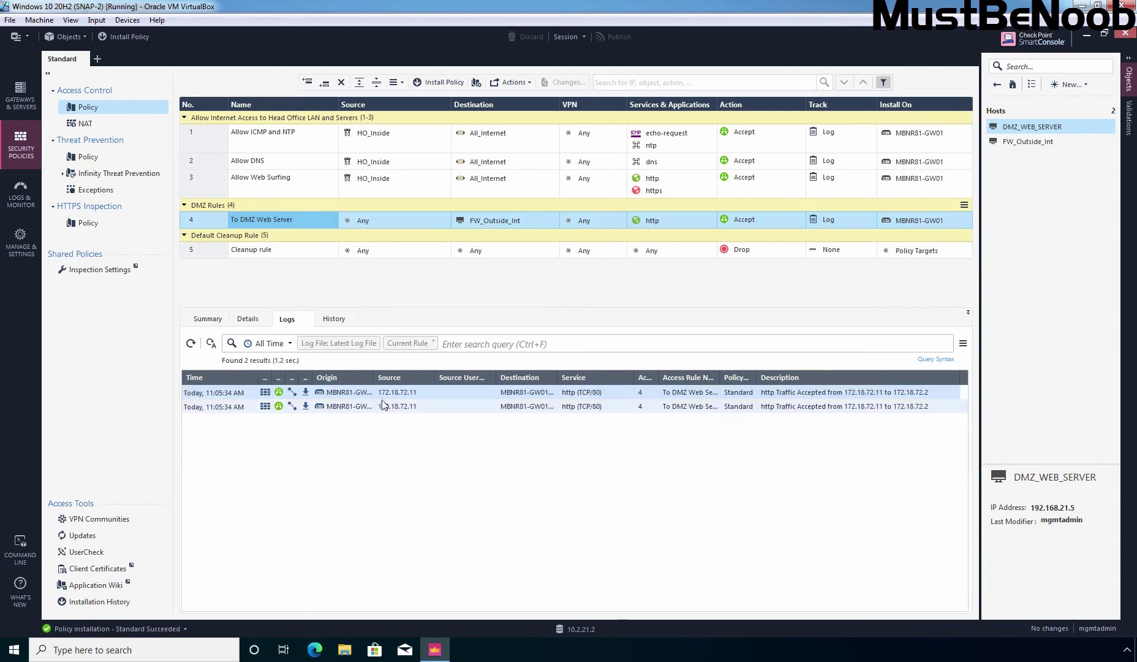
double_click(348, 391)
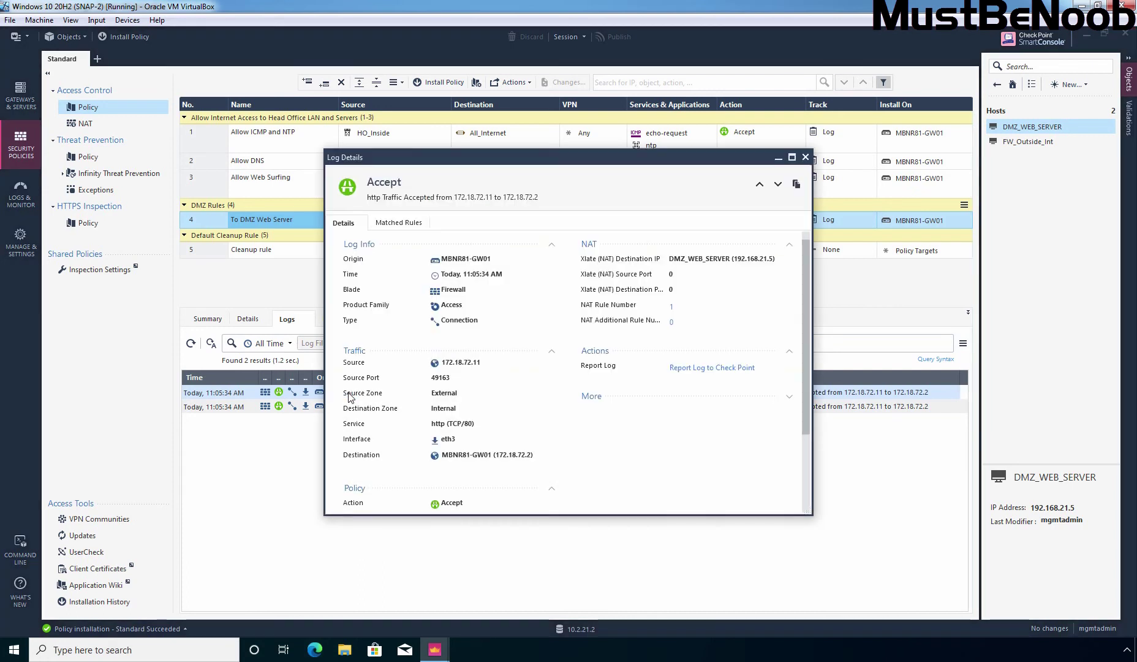
Review the log entry's destination zone, service and port, and the access rule name that matched the traffic.
scroll(371, 304, down, 1)
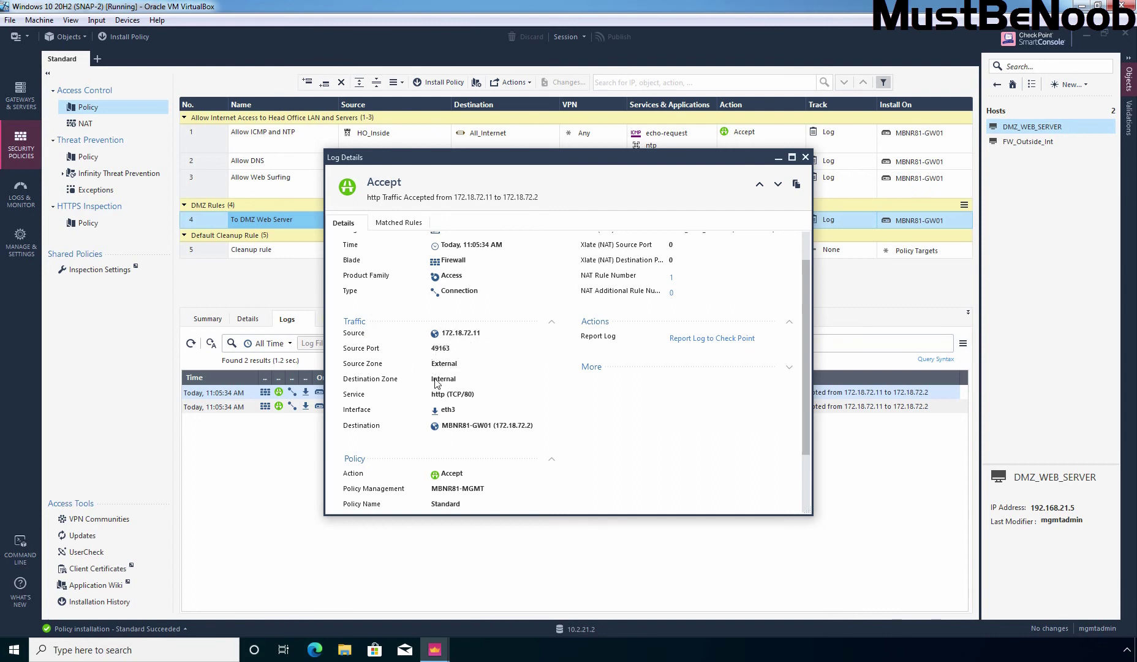
drag(432, 380, 472, 375)
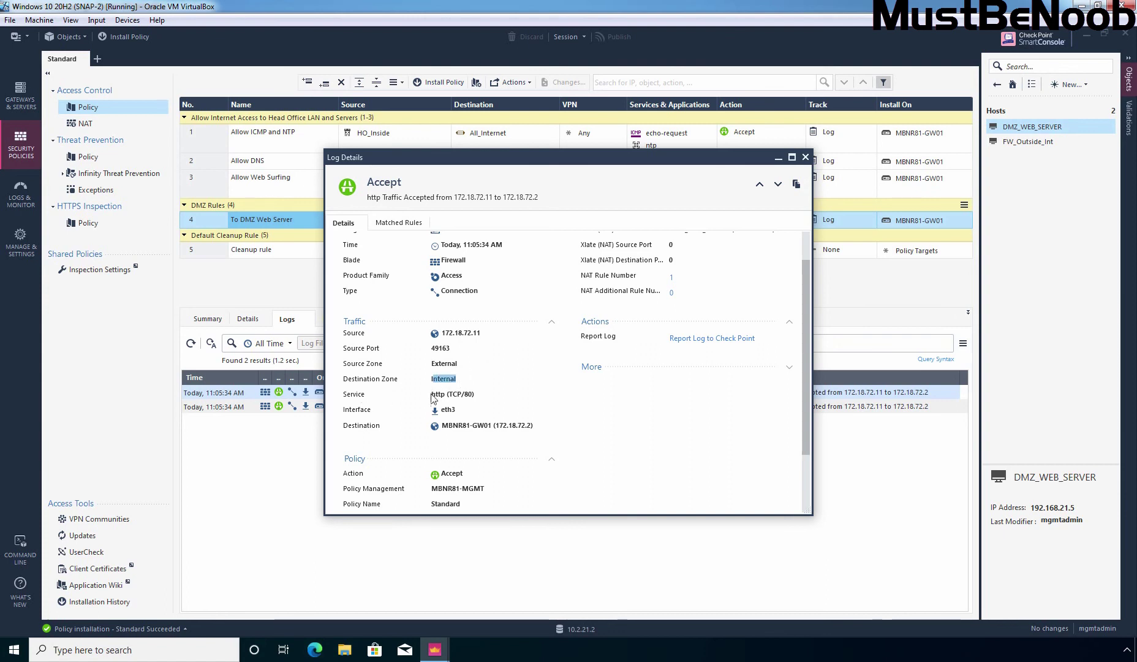
click(451, 395)
drag(451, 394, 480, 393)
scroll(493, 410, down, 2)
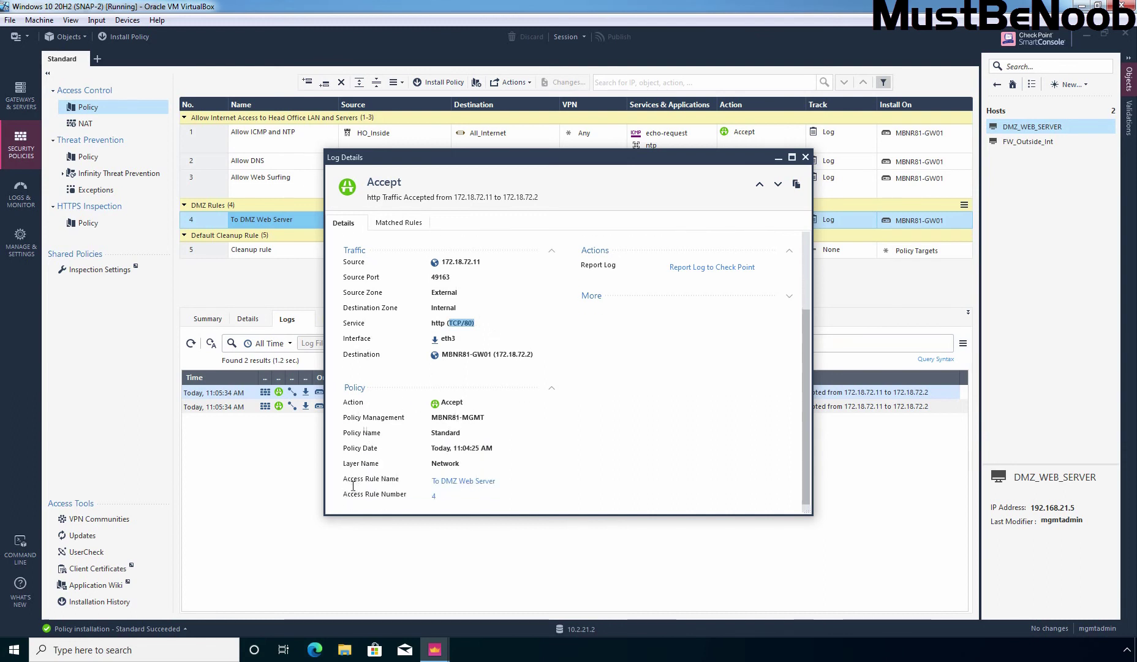
drag(351, 478, 396, 479)
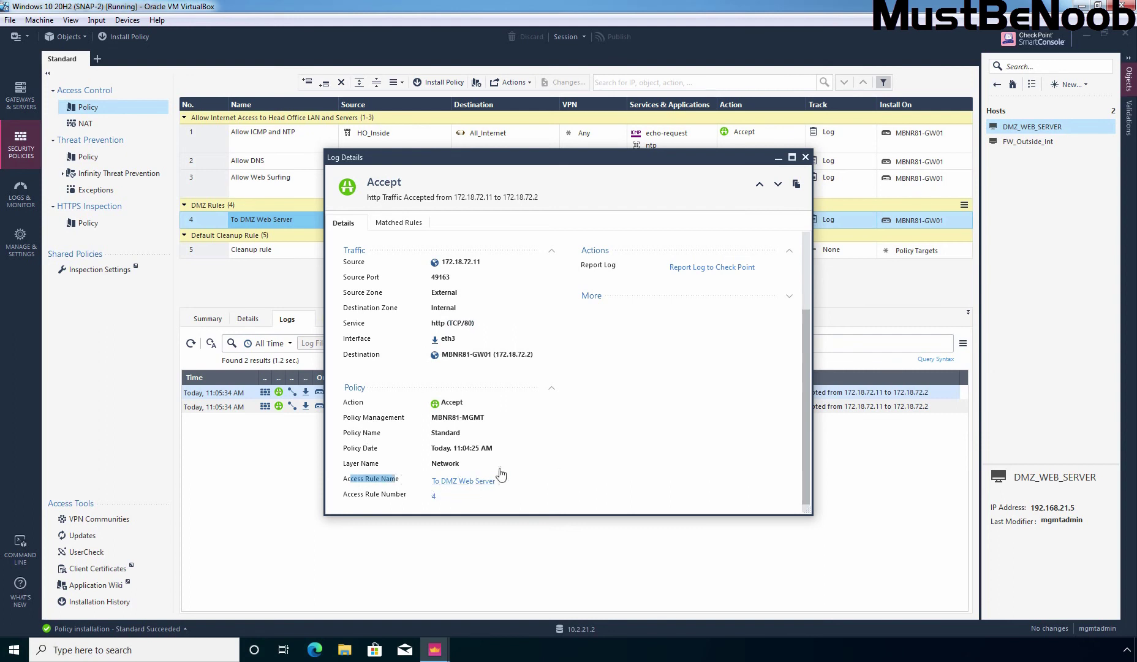
Follow the log entry's NAT rule number to the matching rule in the NAT policy, then close the log details.
scroll(533, 467, up, 3)
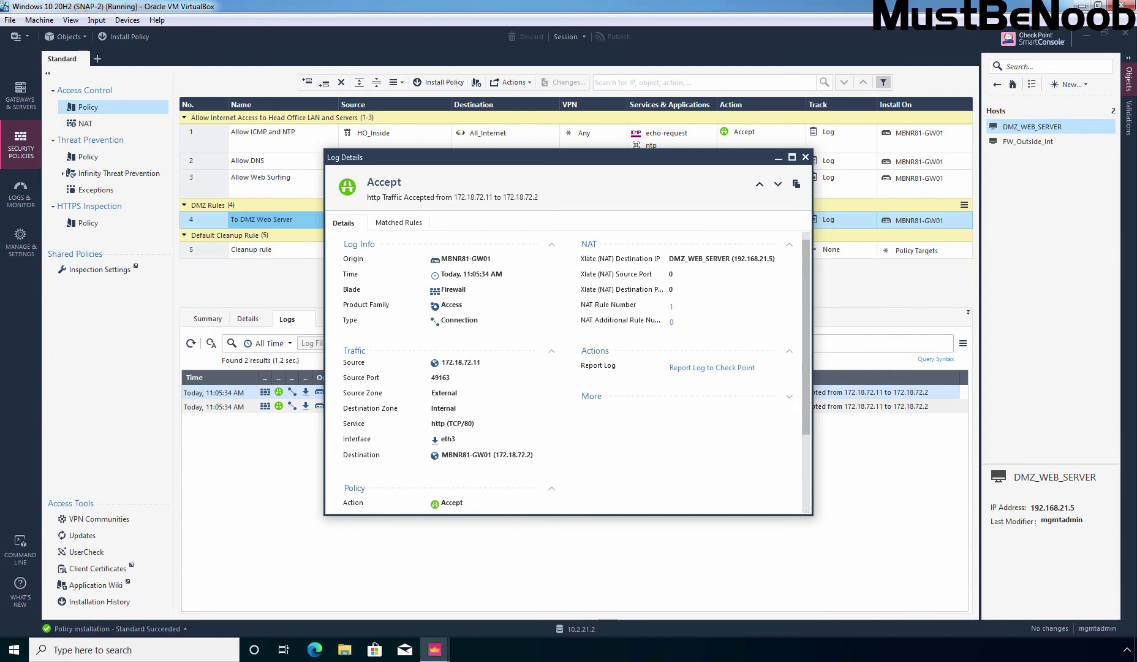
click(671, 307)
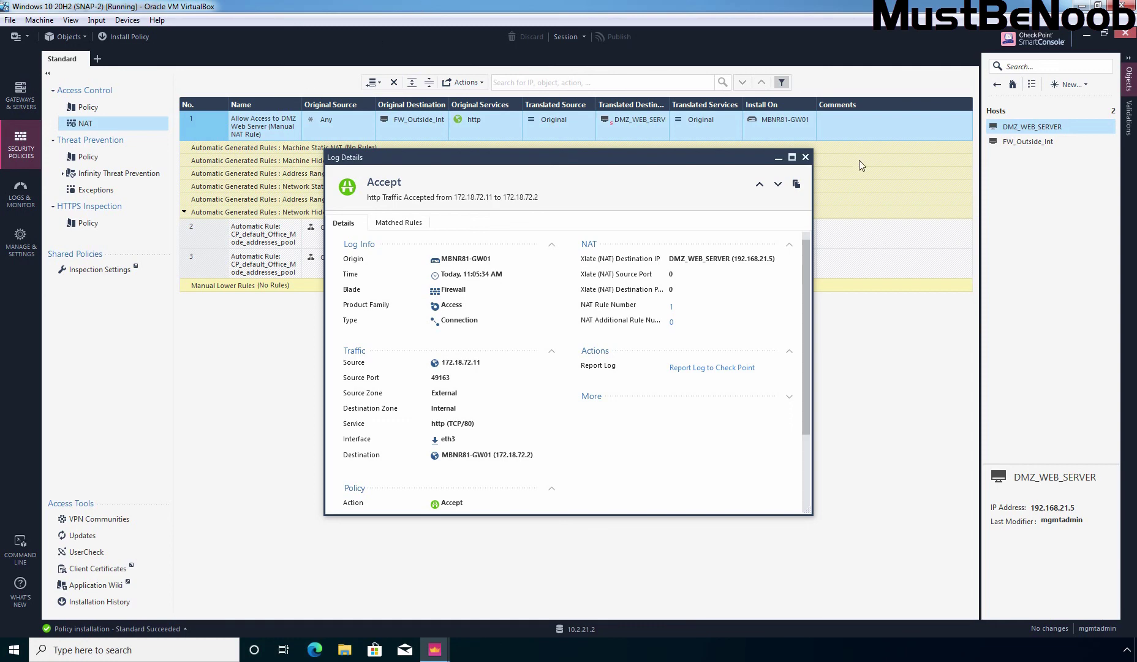
click(805, 157)
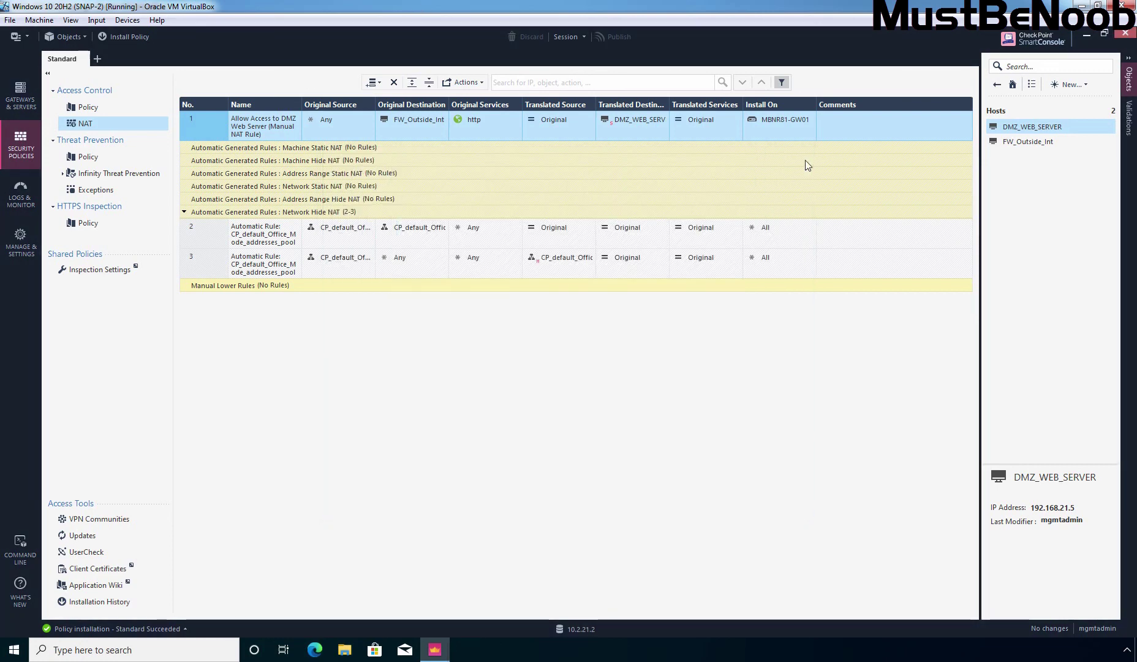
Open the DMZ_WEB_SERVER host for editing, check its automatic address translation settings, and cancel without saving.
right_click(1013, 128)
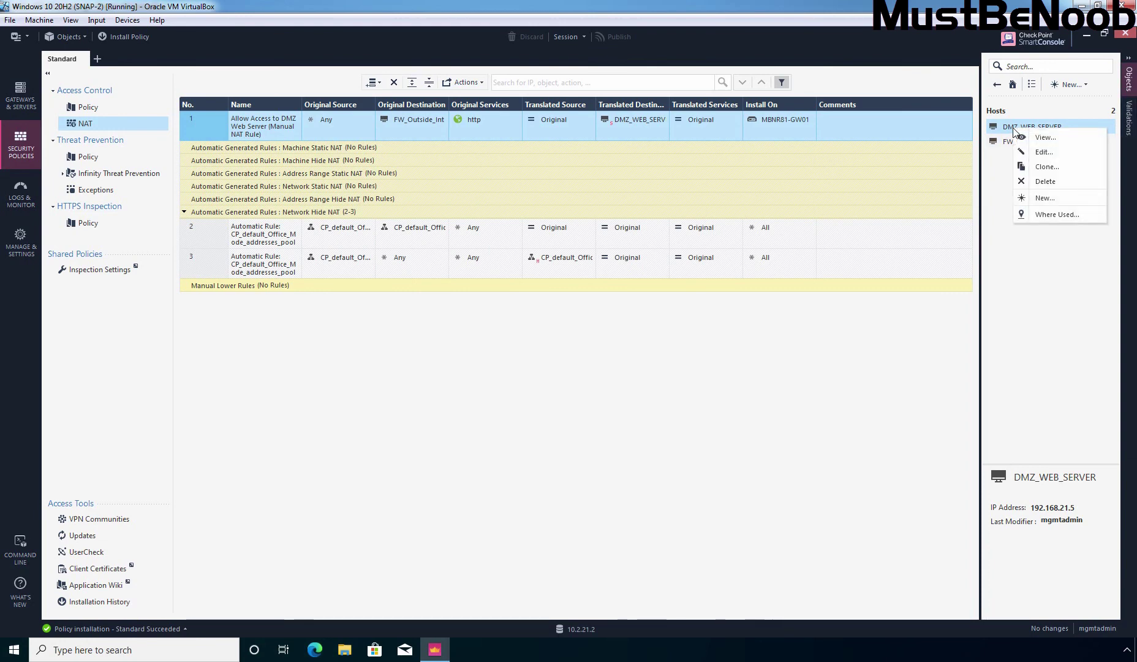
click(1042, 152)
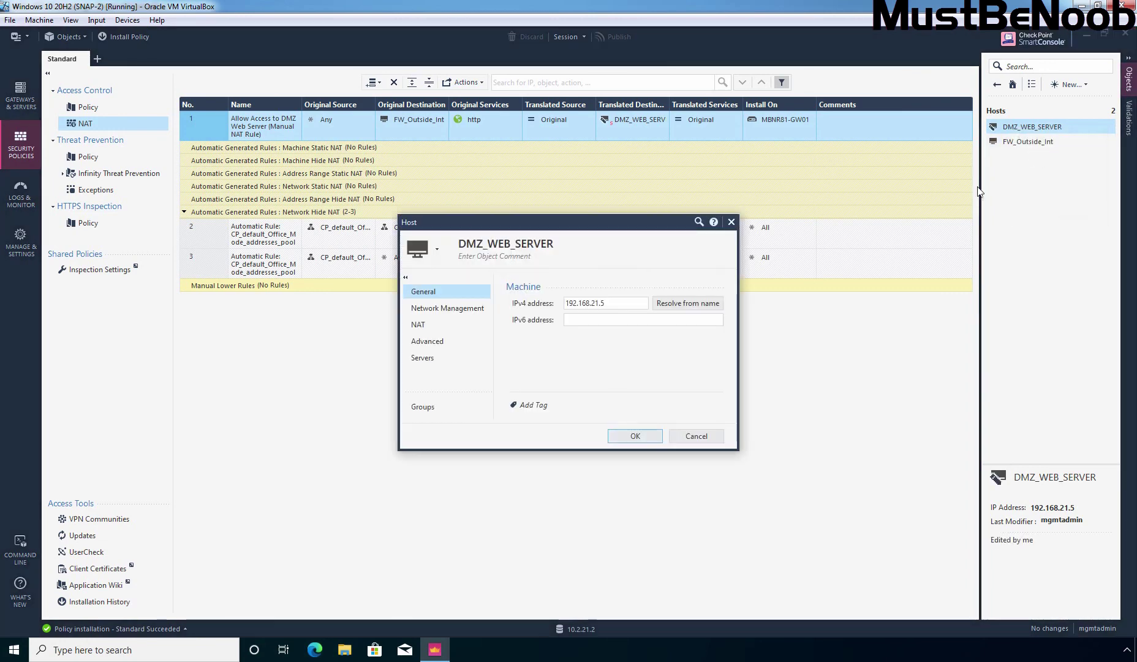
click(418, 325)
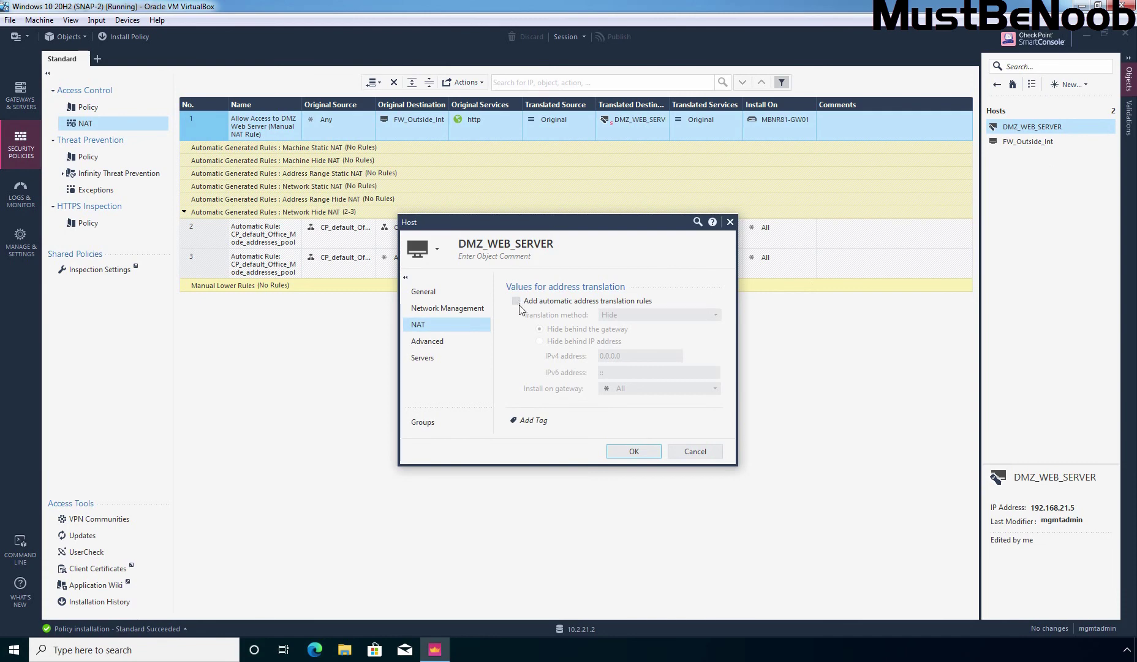
click(696, 455)
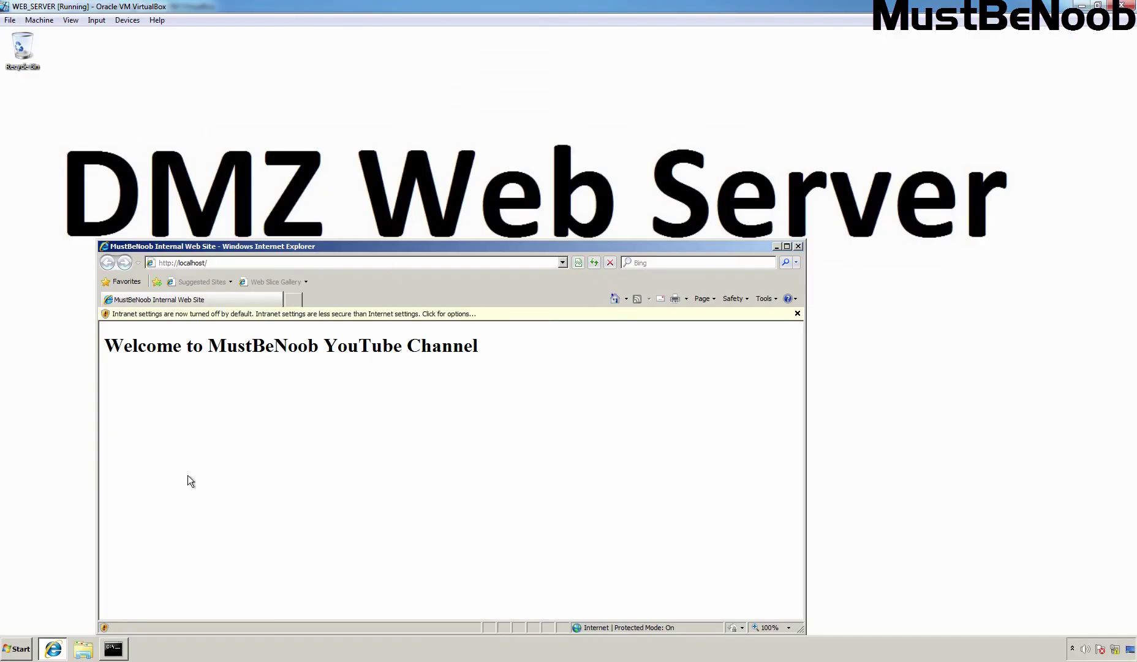
On the WEB_SERVER virtual machine, ping 8.8.8.8 from the command prompt to test outbound internet connectivity.
click(116, 652)
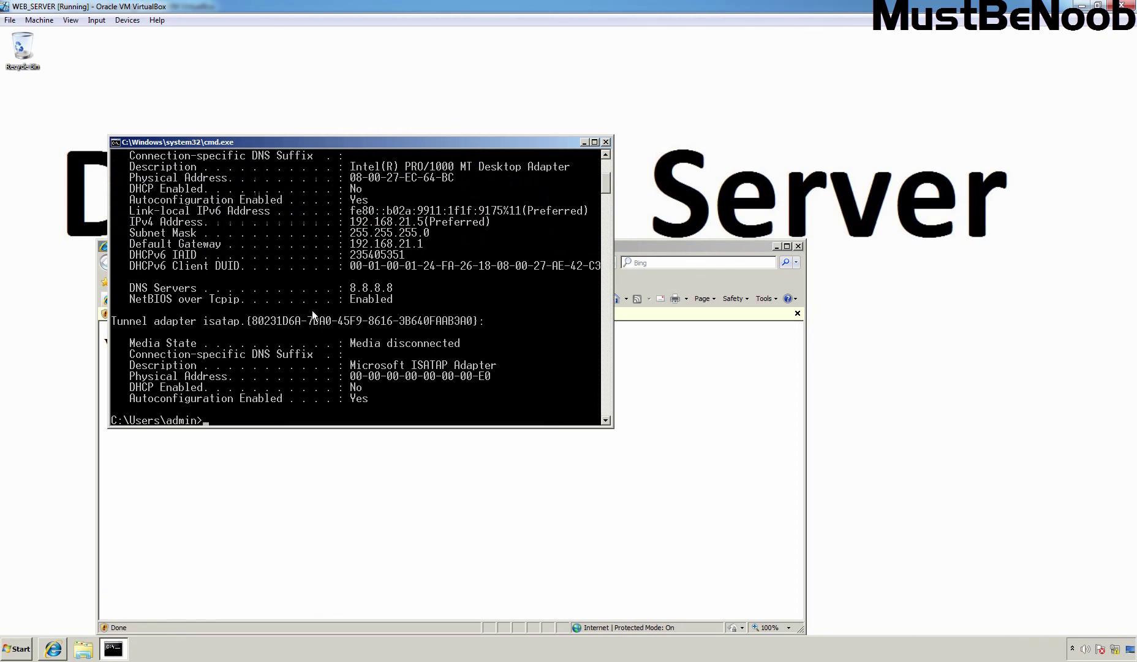
text(ping 8.8.8.8)
key(Return)
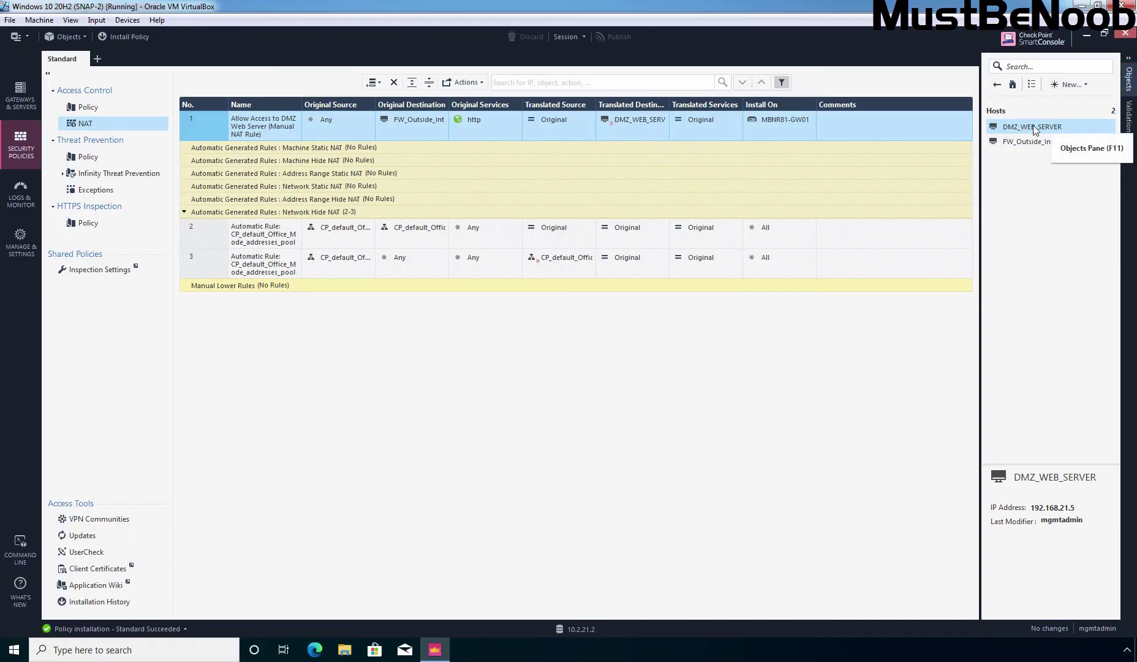
Switch back to SmartConsole and bring up the DMZ_WEB_SERVER host object's summary.
mouse_move(1034, 128)
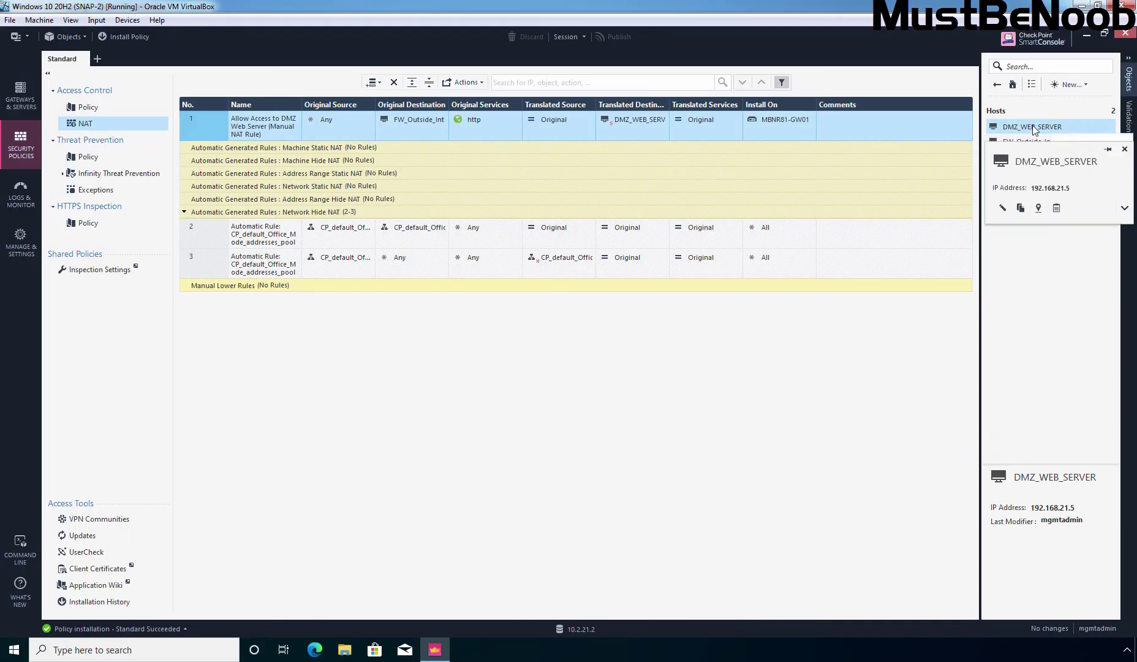